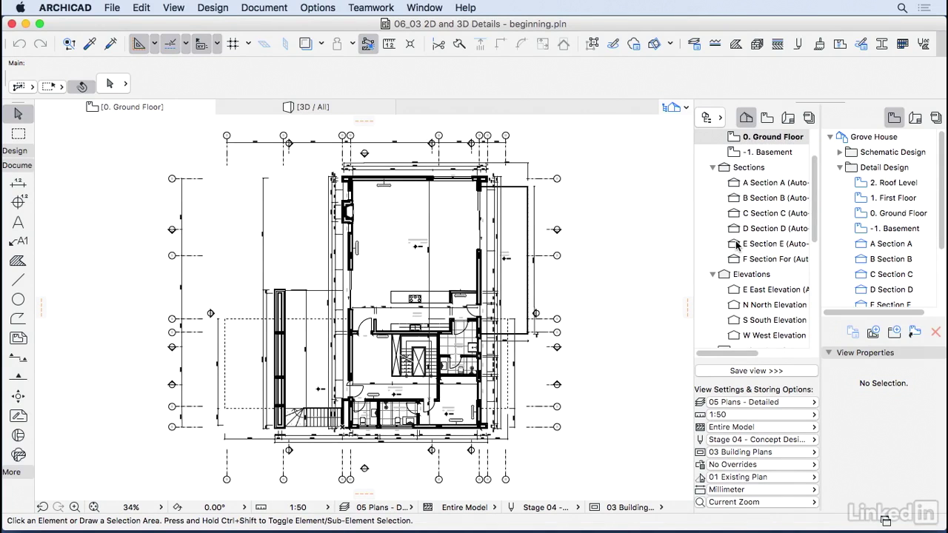
- Open Section A and frame the roof slab and parapet edge at the top of the wall
{"action": "double_click", "coordinate": [876, 246]}
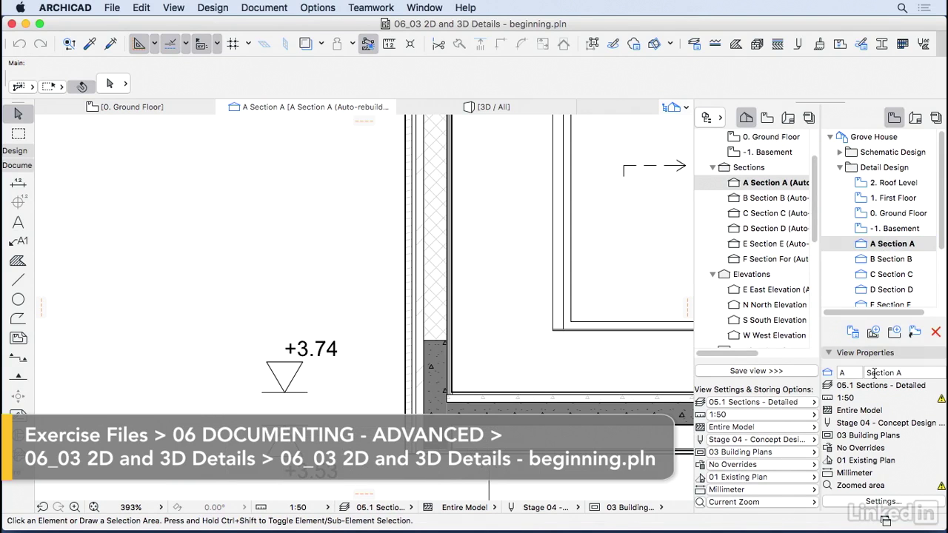
{"action": "mouse_move", "coordinate": [447, 188]}
{"action": "middle_mouse_down"}
{"action": "mouse_move", "coordinate": [527, 172]}
{"action": "mouse_move", "coordinate": [527, 195]}
{"action": "middle_mouse_up"}
{"action": "scroll", "coordinate": [487, 220], "scroll_direction": "down", "scroll_amount": 3}
{"action": "scroll", "coordinate": [487, 220], "scroll_direction": "up", "scroll_amount": 5}
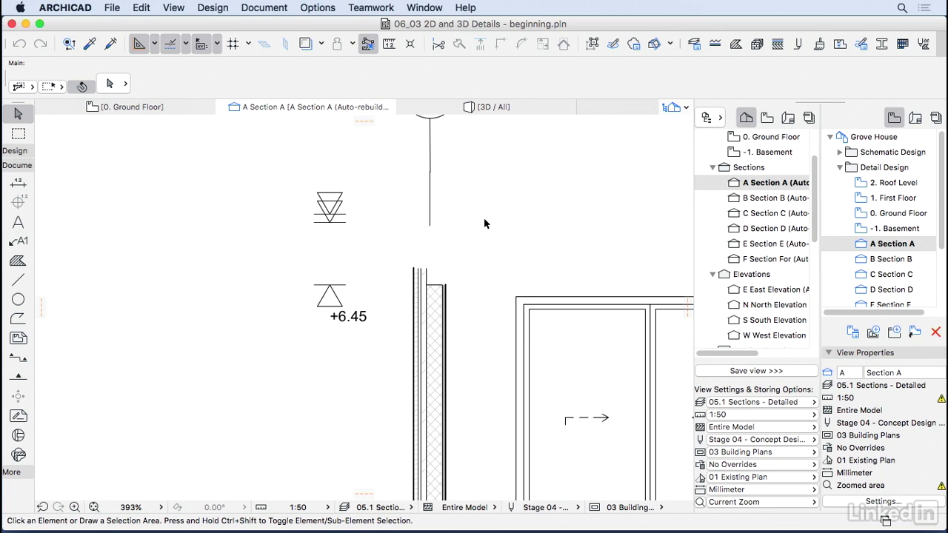
{"action": "scroll", "coordinate": [519, 296], "scroll_direction": "up", "scroll_amount": 1}
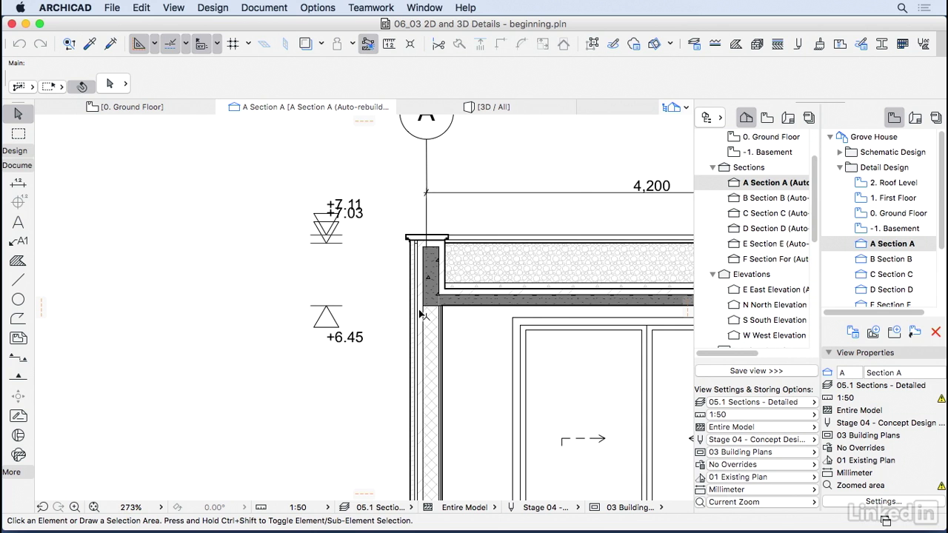
{"action": "mouse_move", "coordinate": [473, 259]}
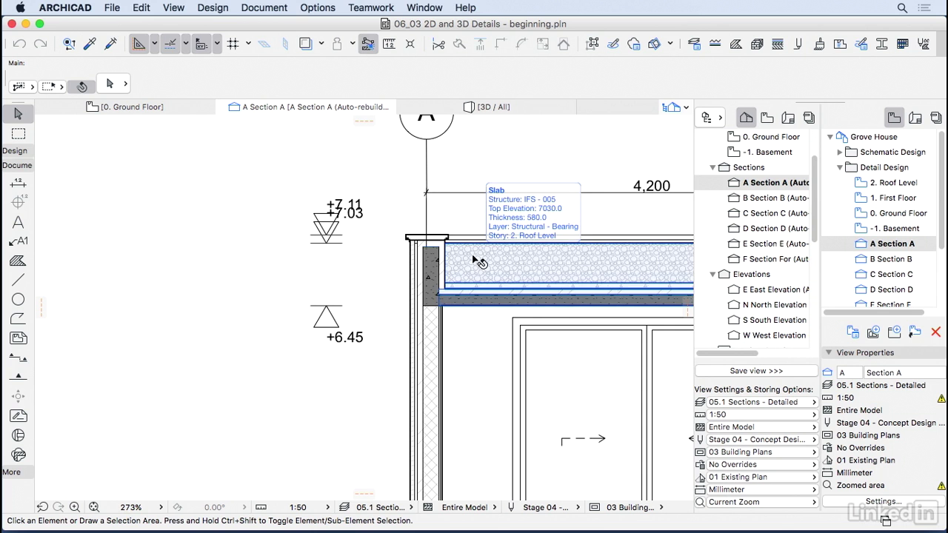
- Draw a D-01 detail rectangle around the parapet, with its circular marker head up and left
{"action": "left_click", "coordinate": [17, 436]}
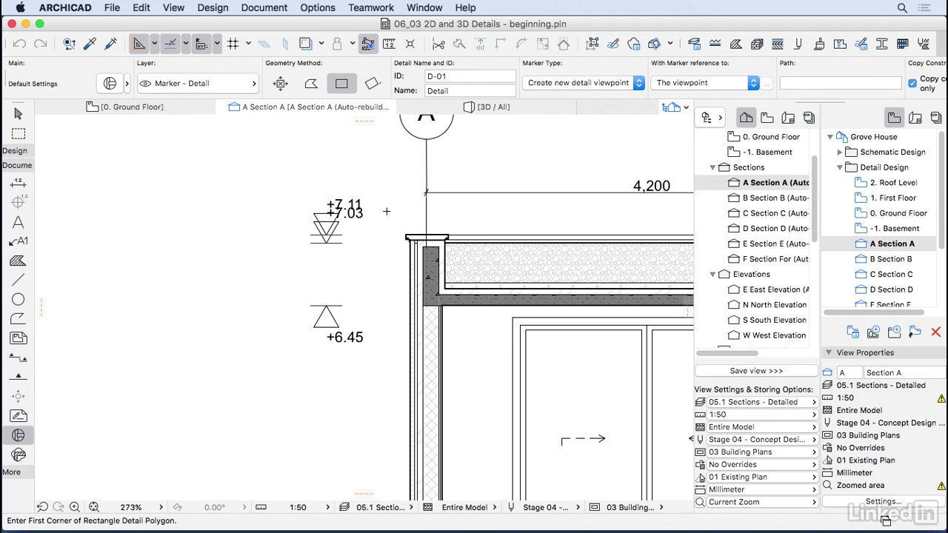
{"action": "left_click", "coordinate": [384, 207]}
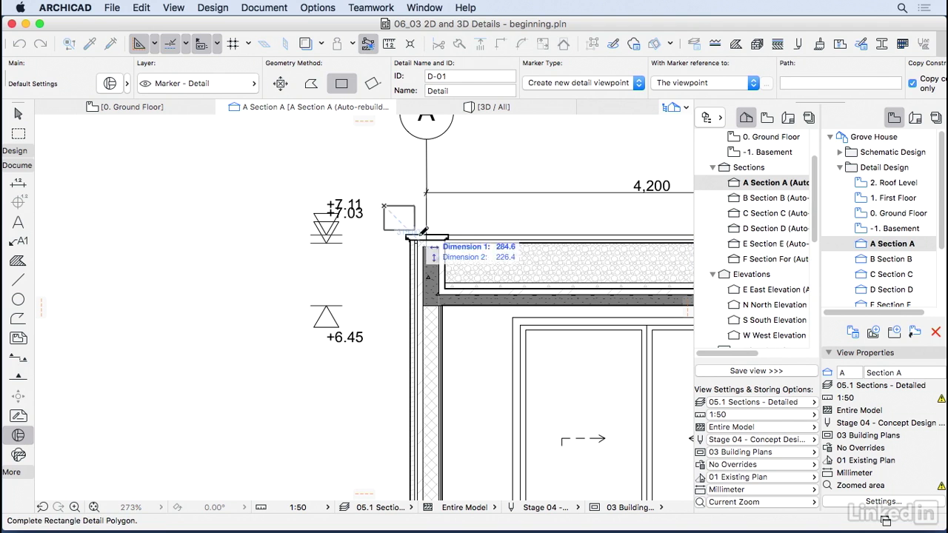
{"action": "left_click", "coordinate": [474, 331]}
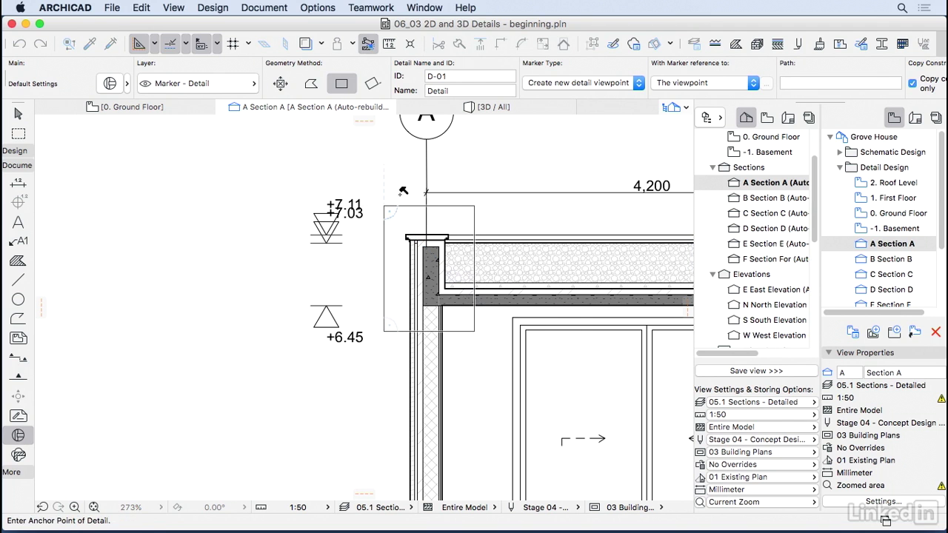
{"action": "left_click", "coordinate": [363, 170]}
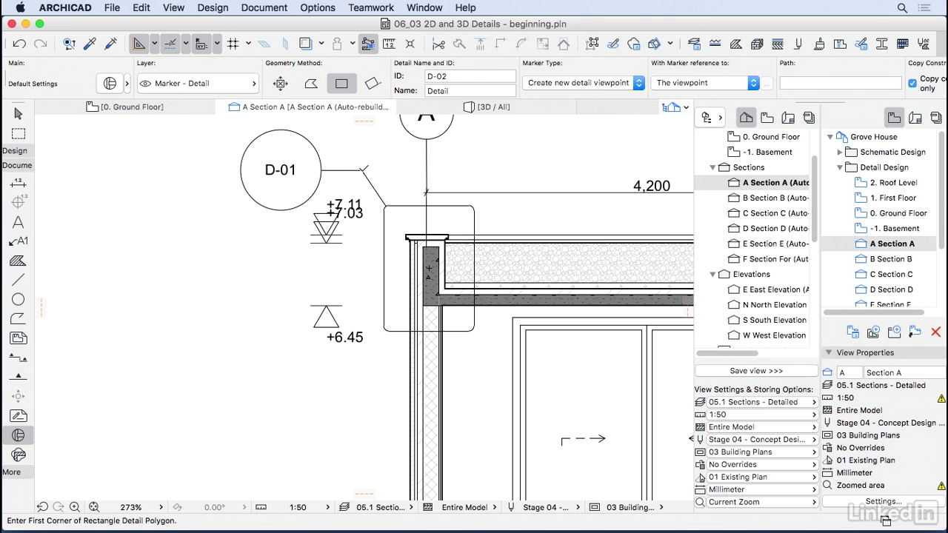
{"action": "left_click", "coordinate": [18, 113]}
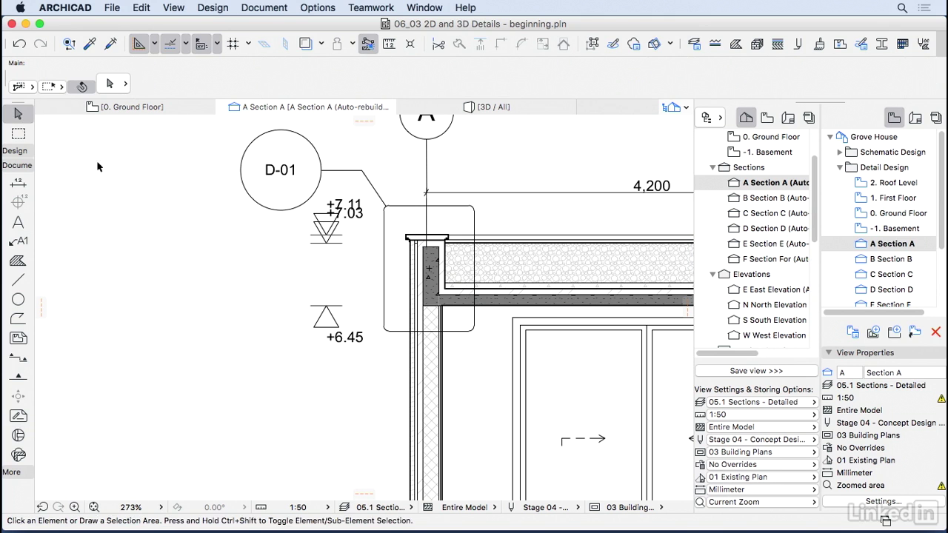
- Name the D-01 detail 'Parapet Wall Detail' and change its marker size from 15.00 to 10.00 mm
{"action": "left_click", "coordinate": [362, 171]}
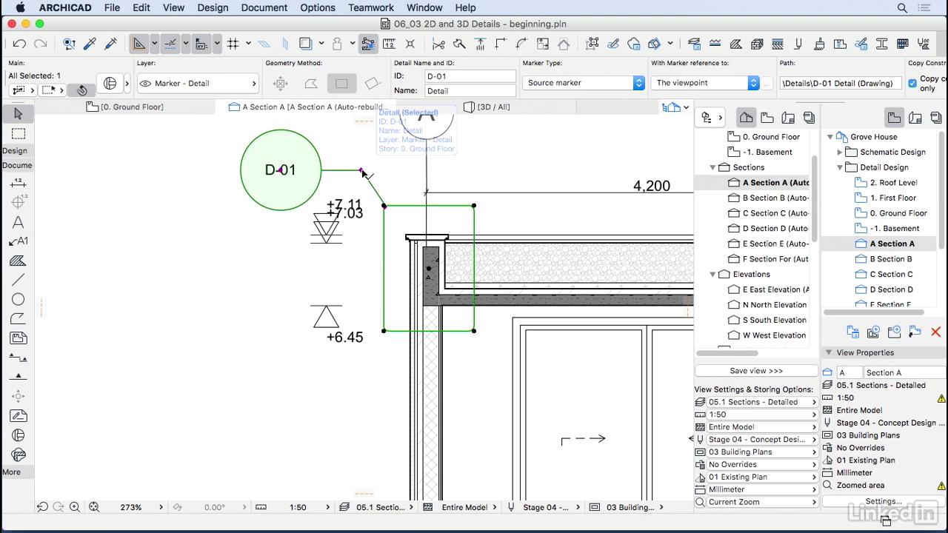
{"action": "key", "text": "super+t"}
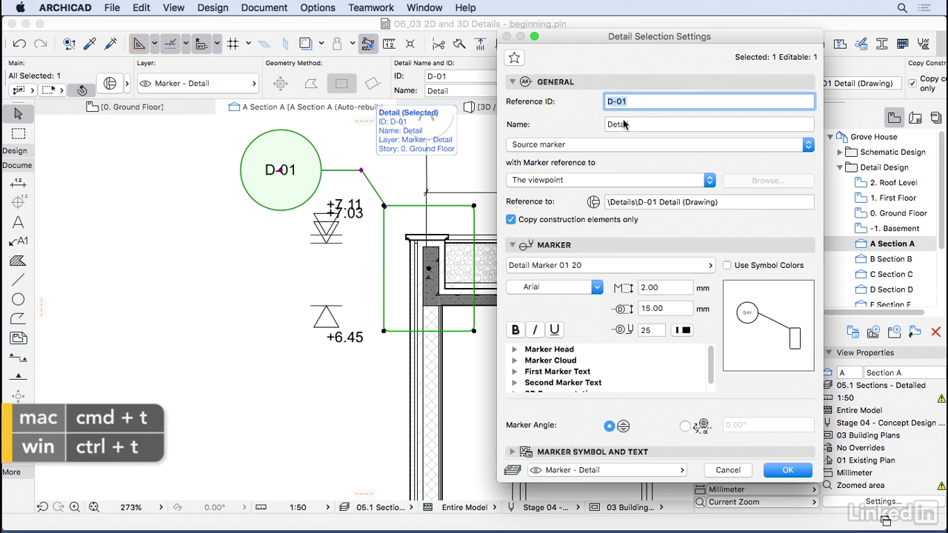
{"action": "left_click", "coordinate": [652, 101]}
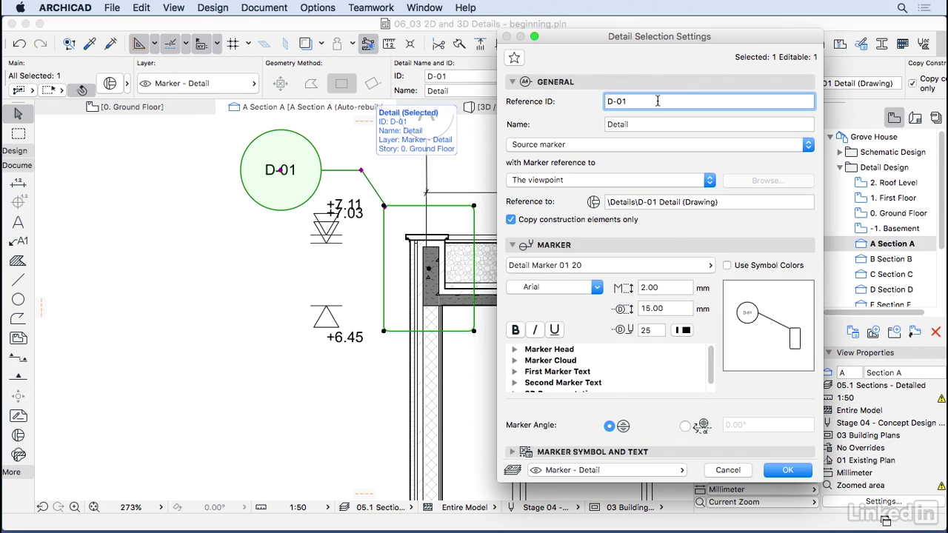
{"action": "left_click", "coordinate": [609, 125]}
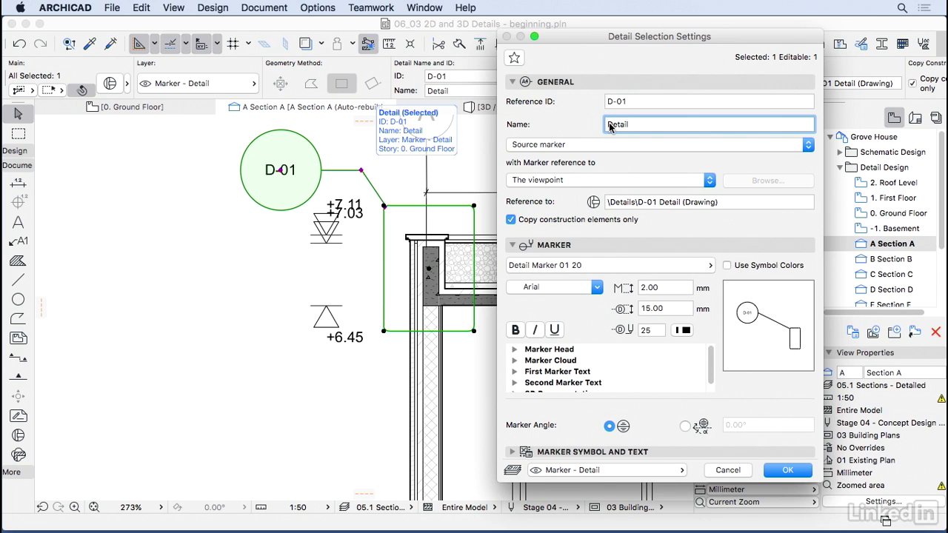
{"action": "type", "text": "Parapet Wall"}
{"action": "left_click", "coordinate": [680, 313]}
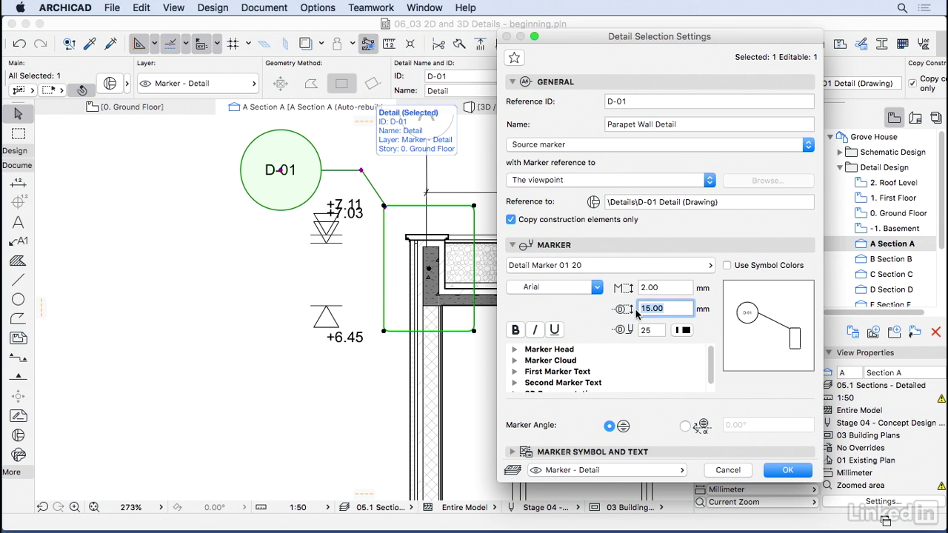
{"action": "type", "text": "10.00"}
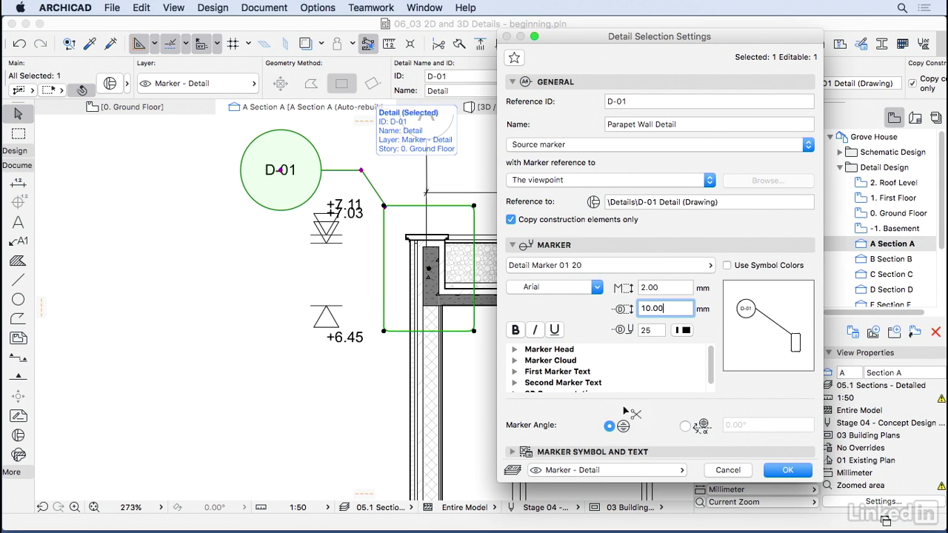
- Give the detail boundary a Hidden Line type, keep the circular marker head, and apply the settings
{"action": "left_click", "coordinate": [627, 453]}
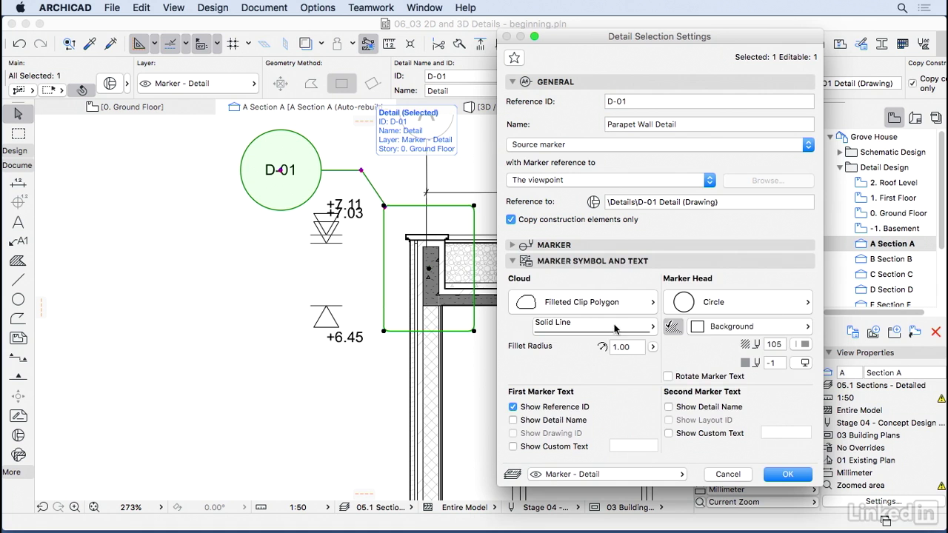
{"action": "left_click", "coordinate": [587, 303]}
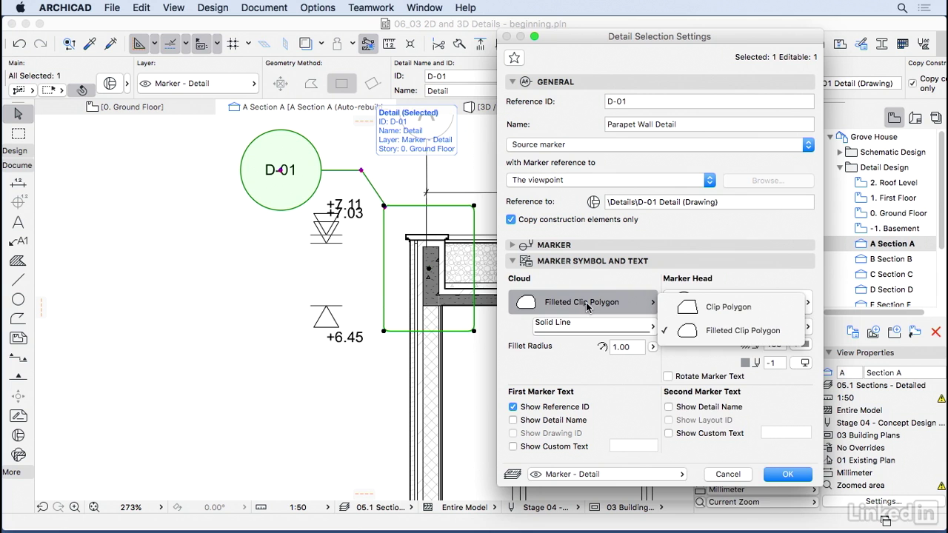
{"action": "left_click", "coordinate": [593, 329]}
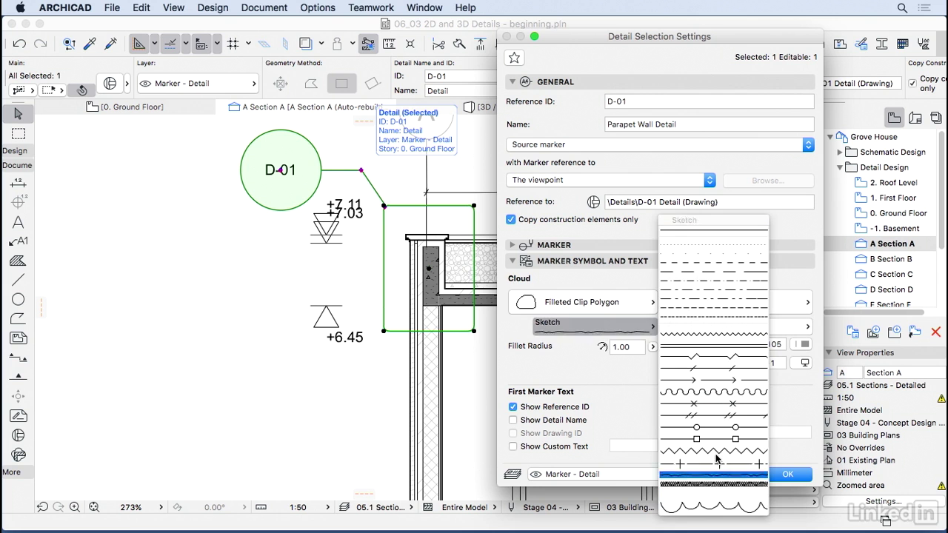
{"action": "left_click", "coordinate": [705, 309]}
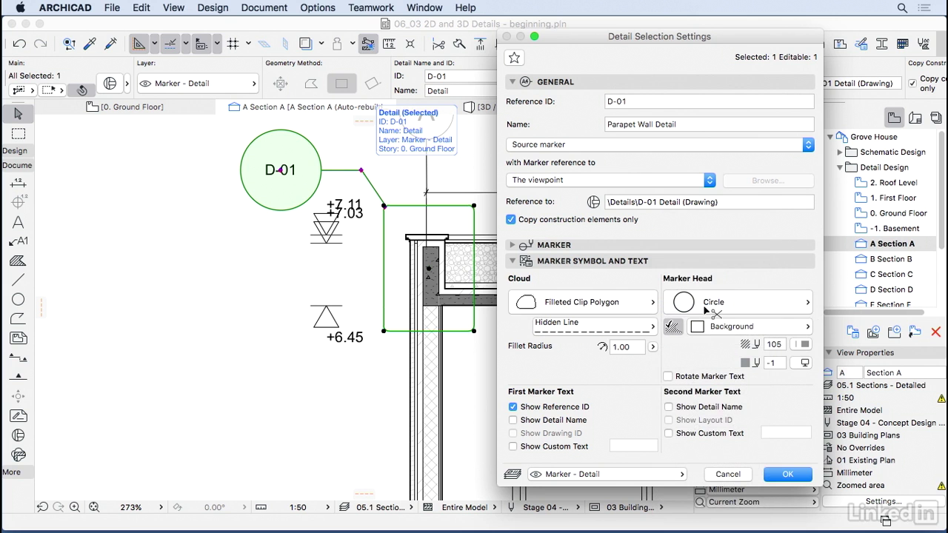
{"action": "left_click", "coordinate": [722, 303]}
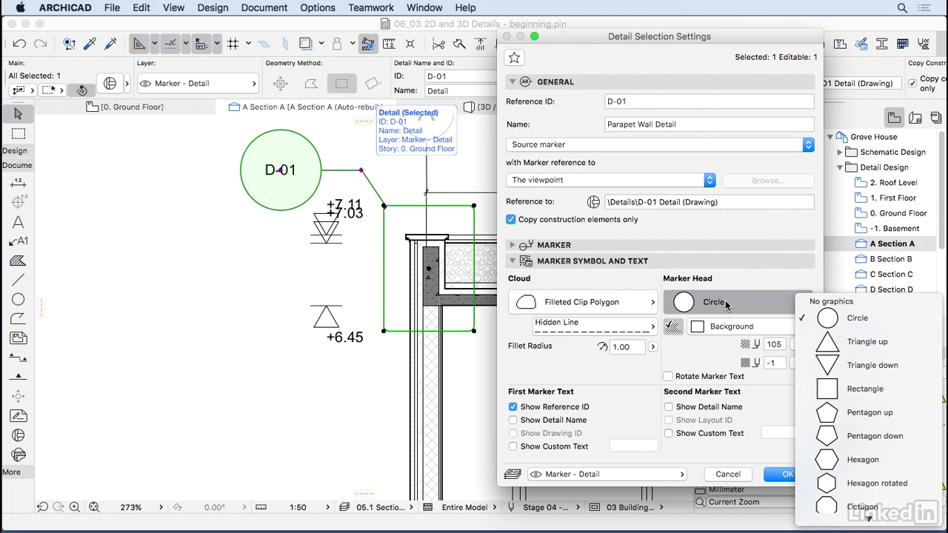
{"action": "left_click", "coordinate": [726, 304]}
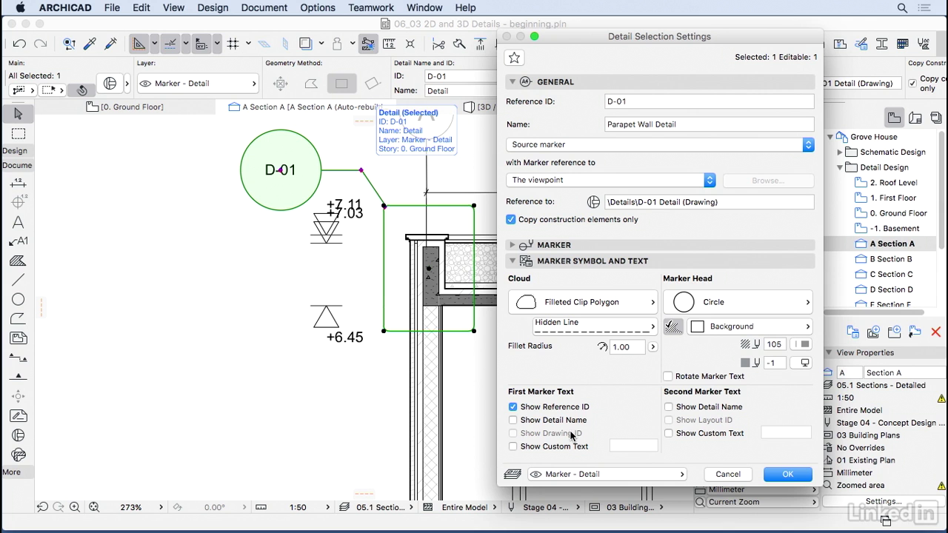
{"action": "left_click", "coordinate": [669, 433]}
{"action": "left_click", "coordinate": [787, 474]}
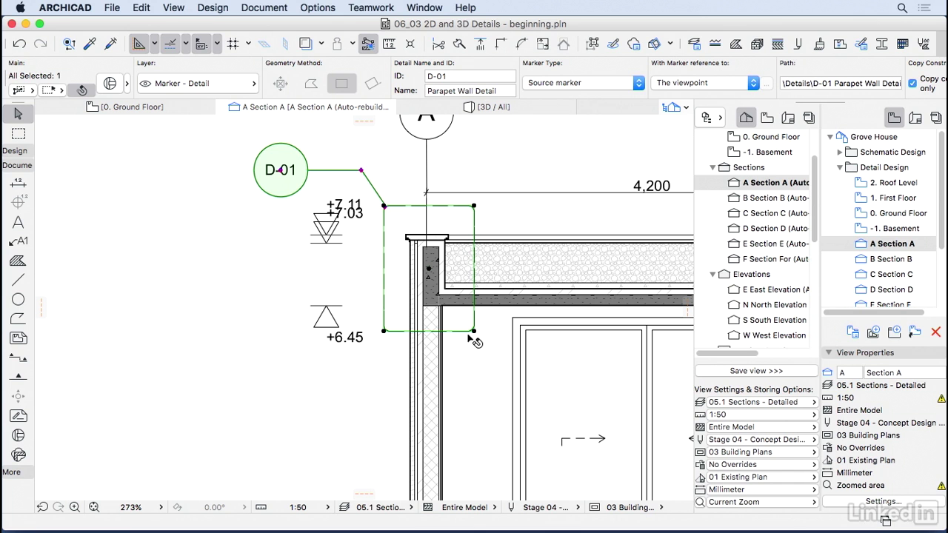
- Move the D-01 marker head closer above the parapet, with a right-angled leader to the boundary
{"action": "left_click", "coordinate": [279, 171]}
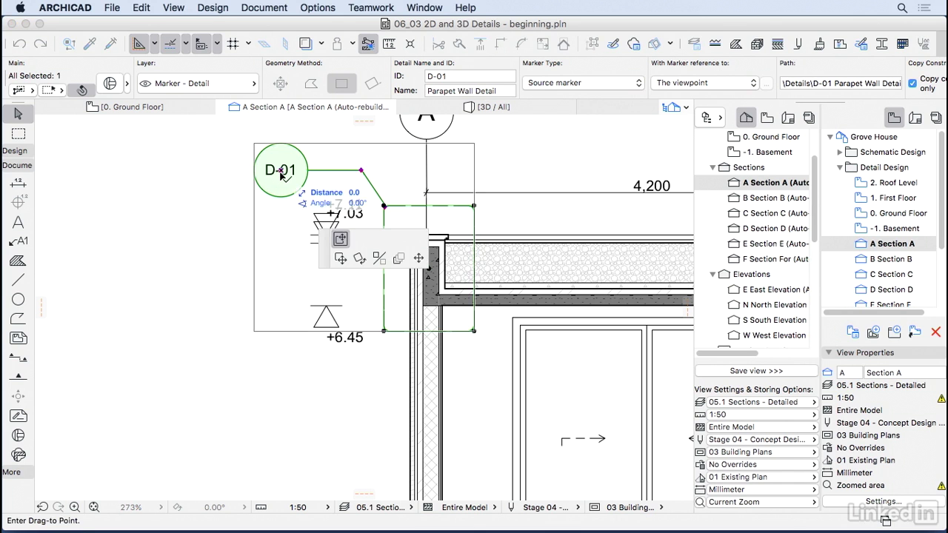
{"action": "left_click", "coordinate": [418, 259]}
{"action": "left_click", "coordinate": [318, 170]}
{"action": "left_click", "coordinate": [362, 170]}
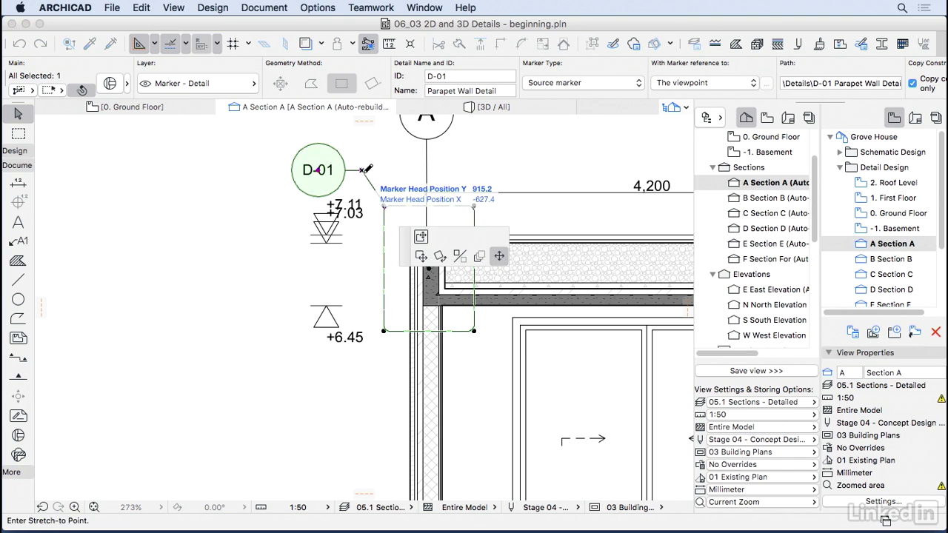
{"action": "left_click", "coordinate": [401, 157]}
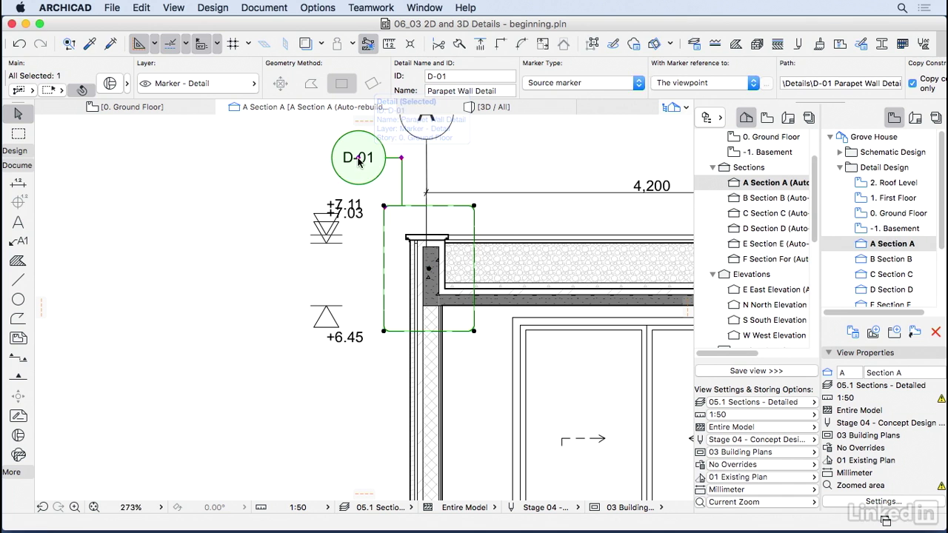
{"action": "left_click", "coordinate": [358, 158]}
{"action": "left_click", "coordinate": [330, 158]}
{"action": "left_click", "coordinate": [278, 171]}
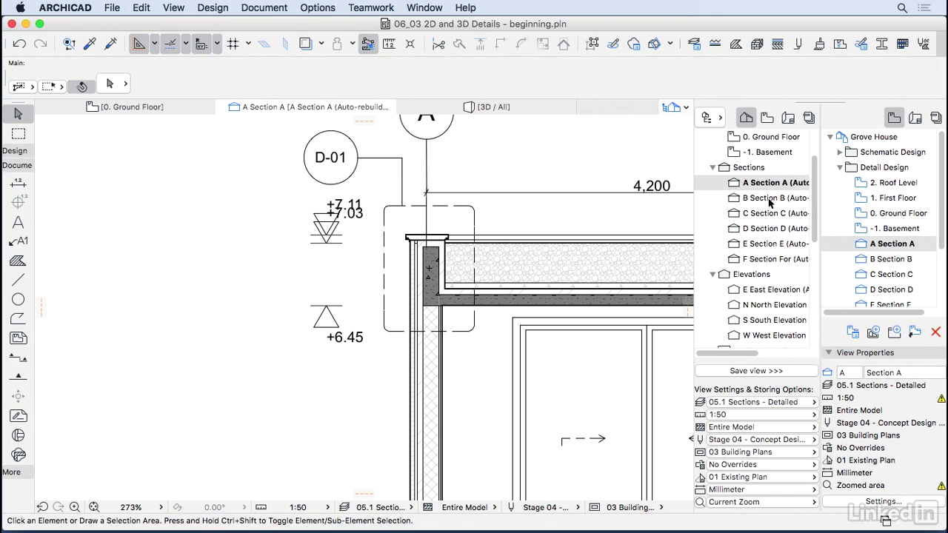
- Open D-01 Parapet Wall Detail from the Details folder of the Project Map
{"action": "scroll", "coordinate": [799, 222], "scroll_direction": "down", "scroll_amount": 5}
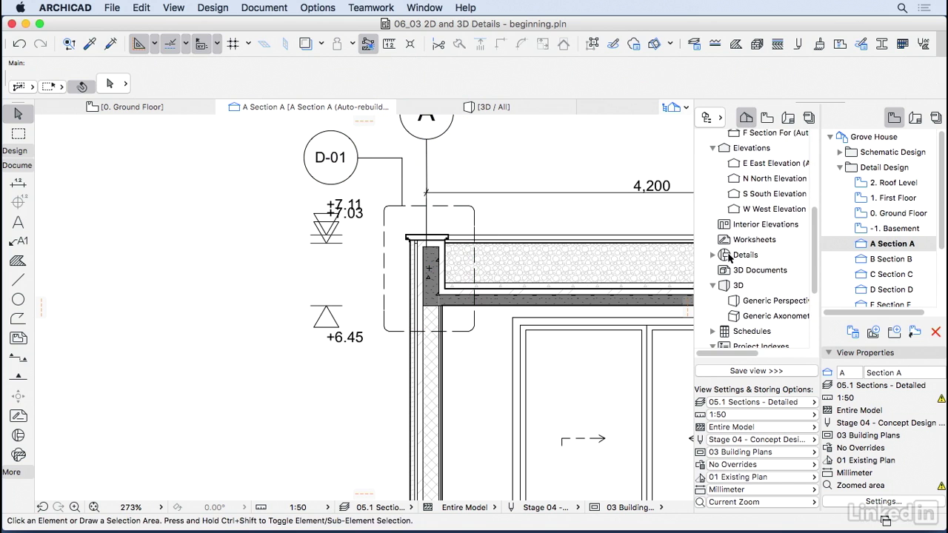
{"action": "left_click", "coordinate": [713, 254]}
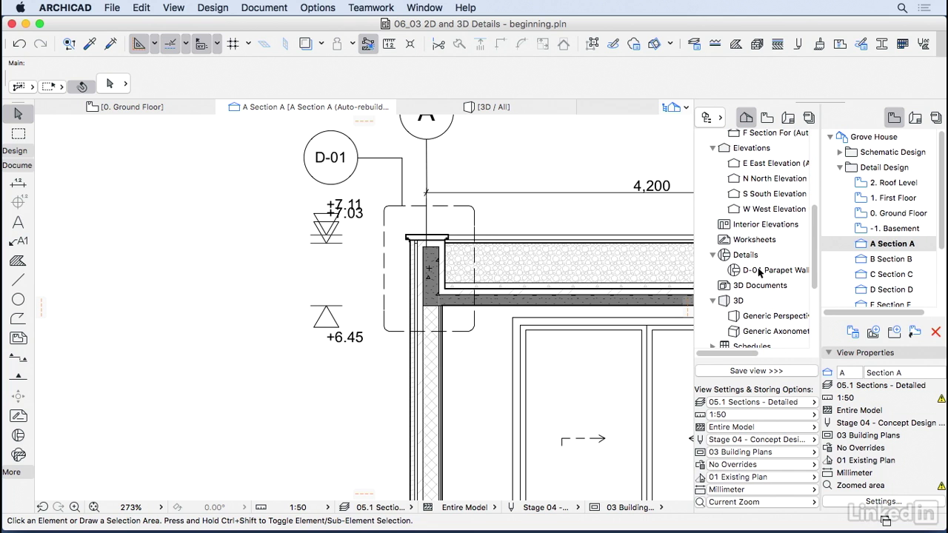
{"action": "left_click", "coordinate": [759, 271]}
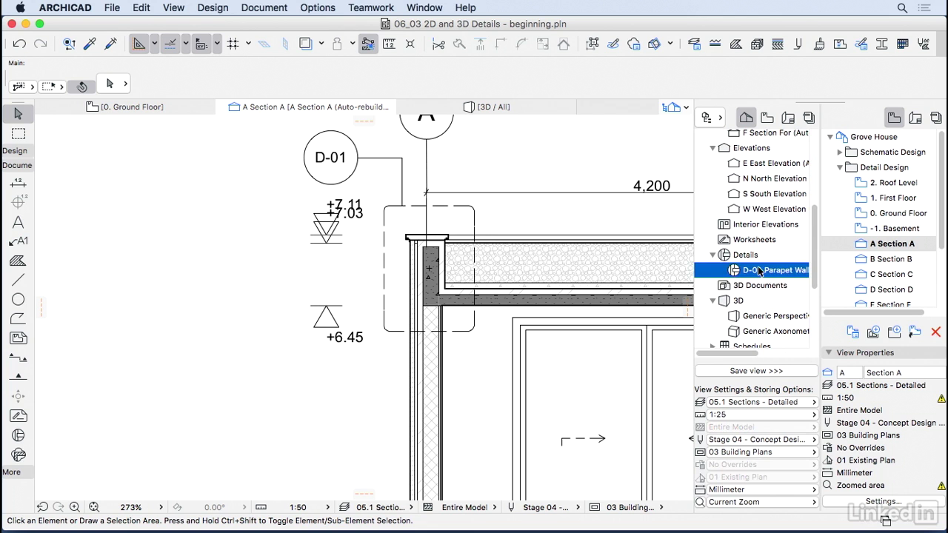
{"action": "double_click", "coordinate": [759, 271]}
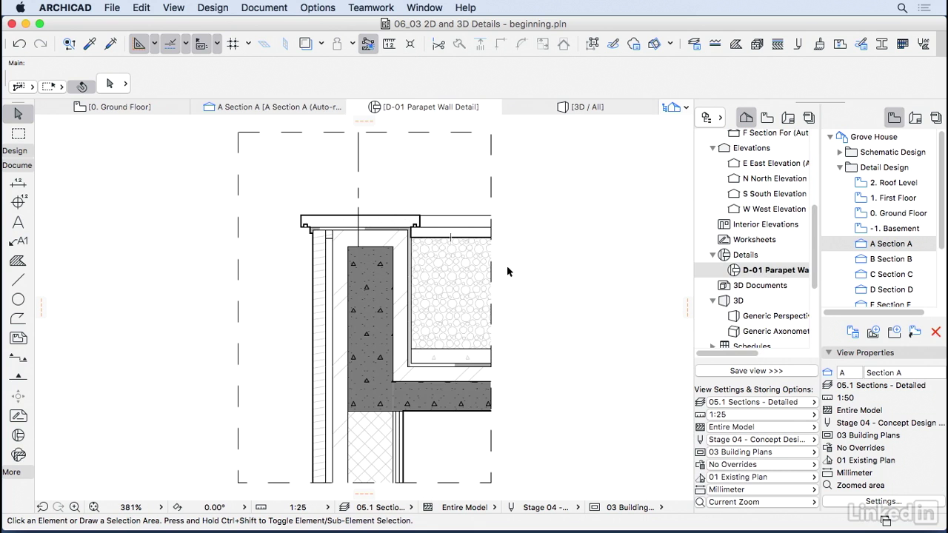
- Select all the detail's elements and ungroup them with Cmd+Opt+G
{"action": "left_click", "coordinate": [462, 225]}
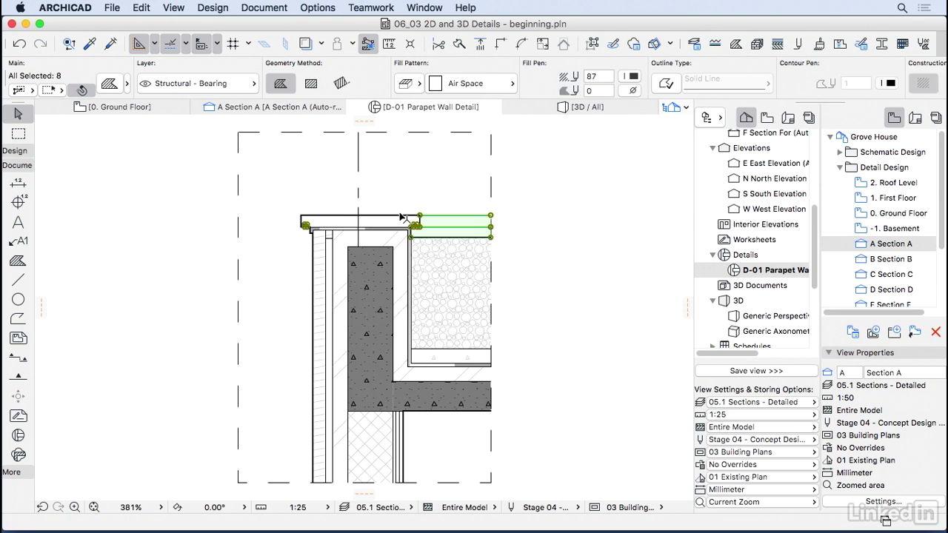
{"action": "left_click", "coordinate": [348, 436]}
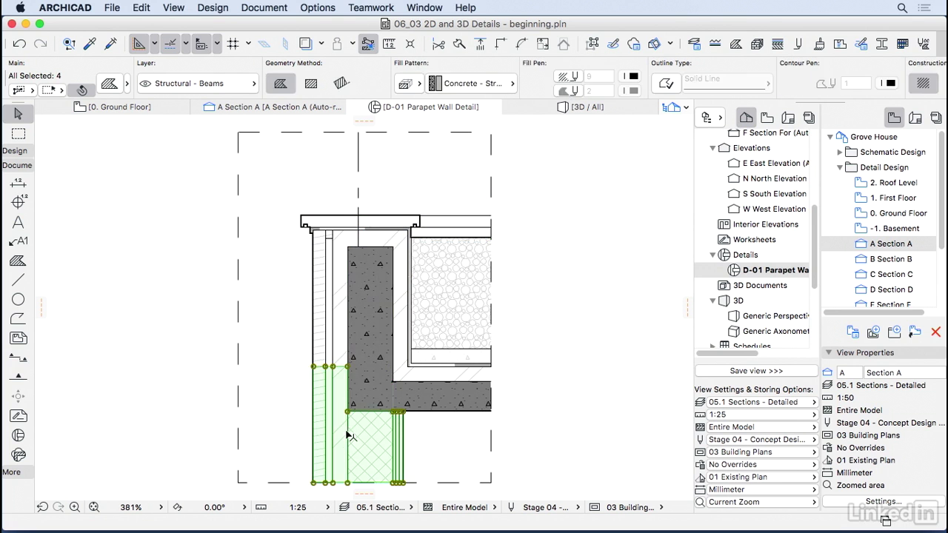
{"action": "scroll", "coordinate": [348, 435], "scroll_direction": "down", "scroll_amount": 3}
{"action": "left_click", "coordinate": [452, 389]}
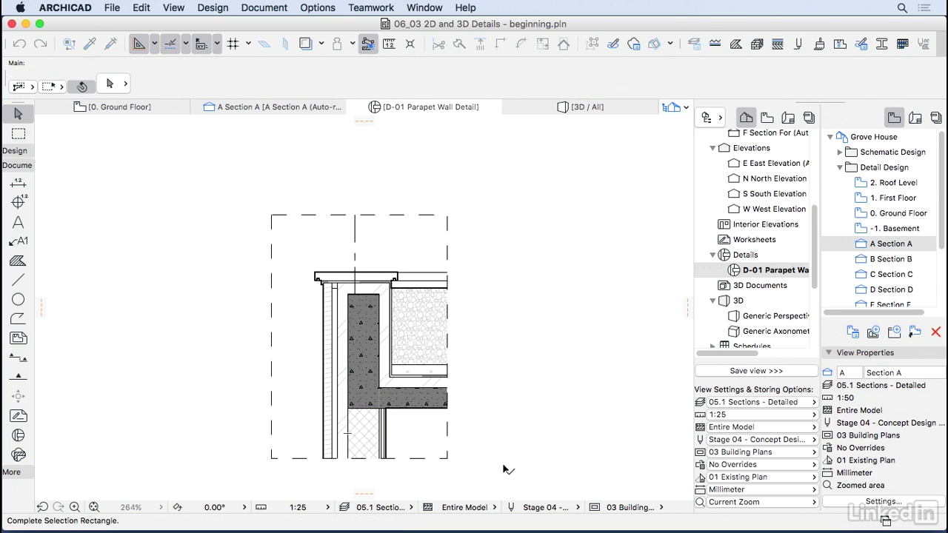
{"action": "left_click_drag", "start_coordinate": [503, 469], "coordinate": [239, 251]}
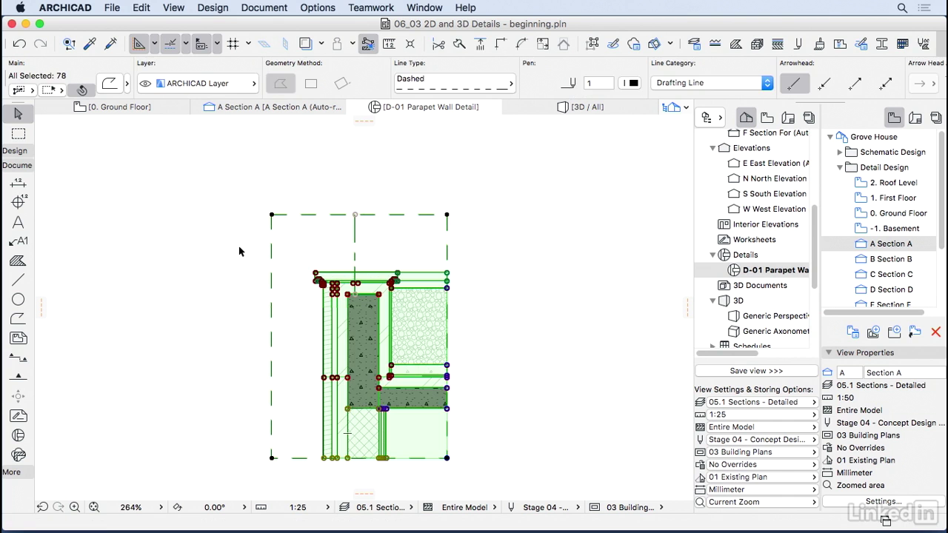
{"action": "key", "text": "super+alt+g"}
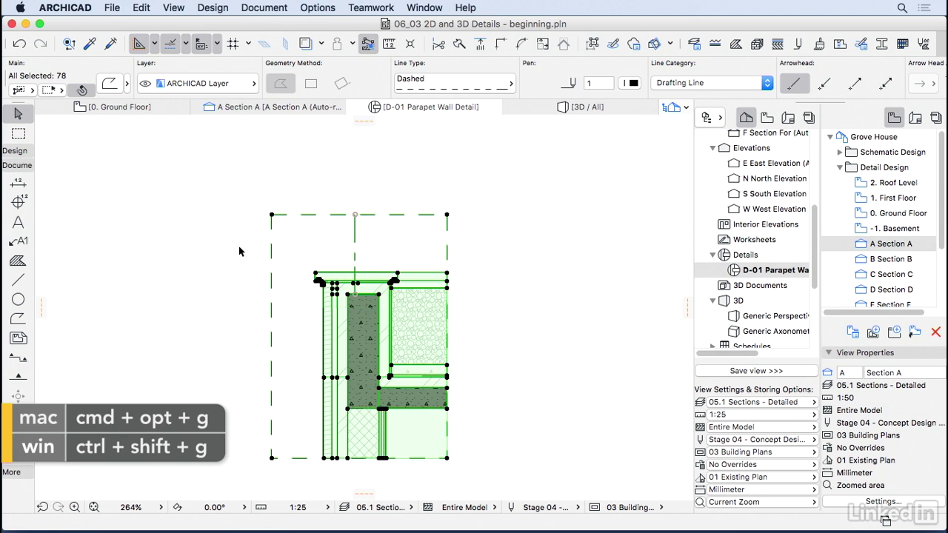
{"action": "left_click", "coordinate": [218, 243]}
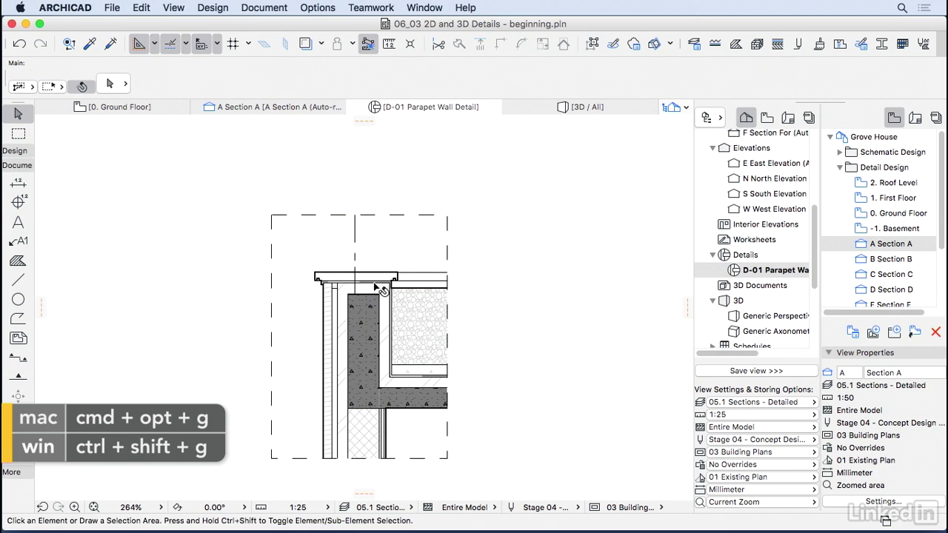
- Delete the gravel fill beside the parapet and the air-space fill below the slab
{"action": "left_click", "coordinate": [454, 245]}
{"action": "left_click", "coordinate": [439, 341]}
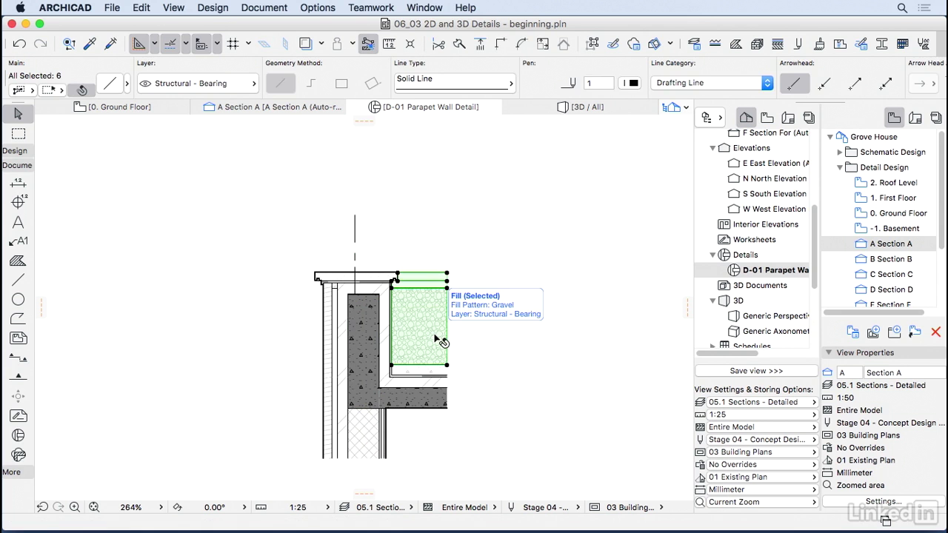
{"action": "key", "text": "Delete"}
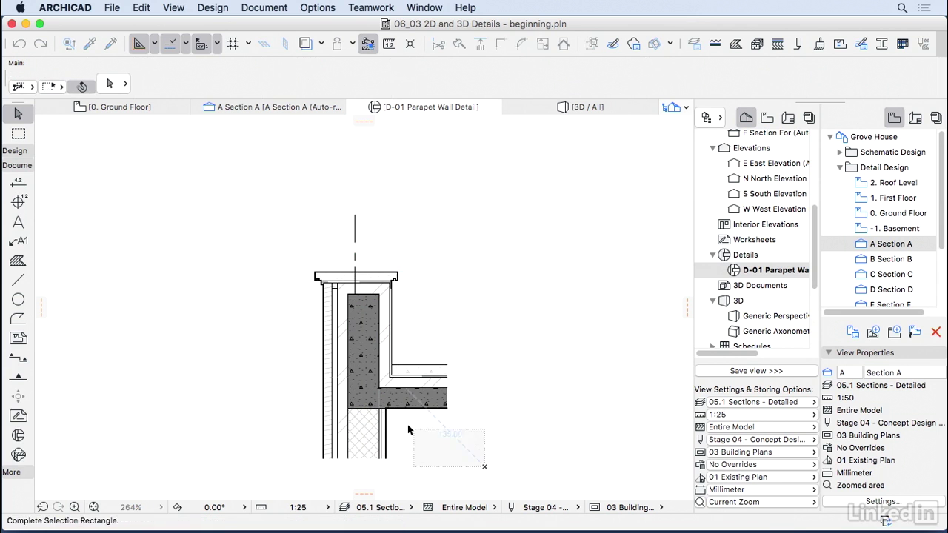
{"action": "left_click", "coordinate": [408, 427]}
{"action": "key", "text": "Delete"}
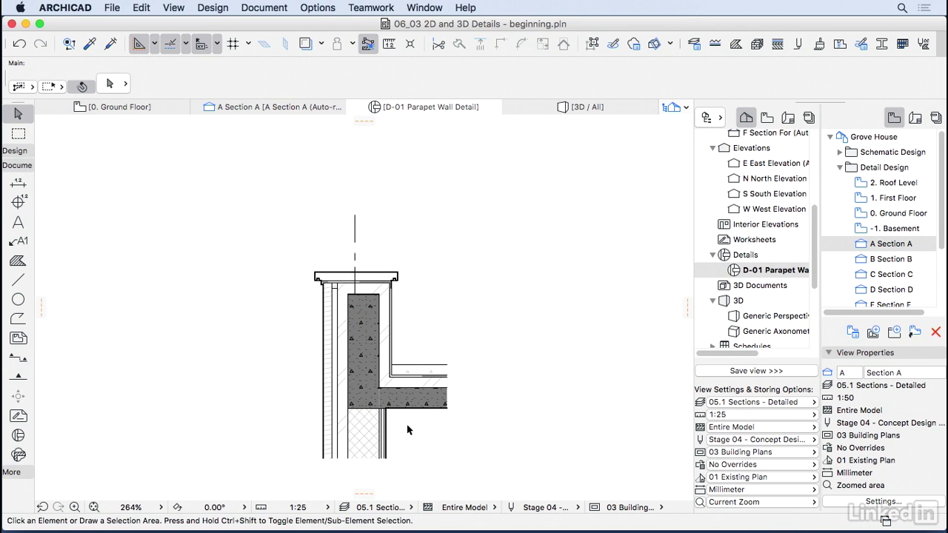
- Hide the Structural - Grid layer so the dashed grid line disappears
{"action": "left_click", "coordinate": [356, 244]}
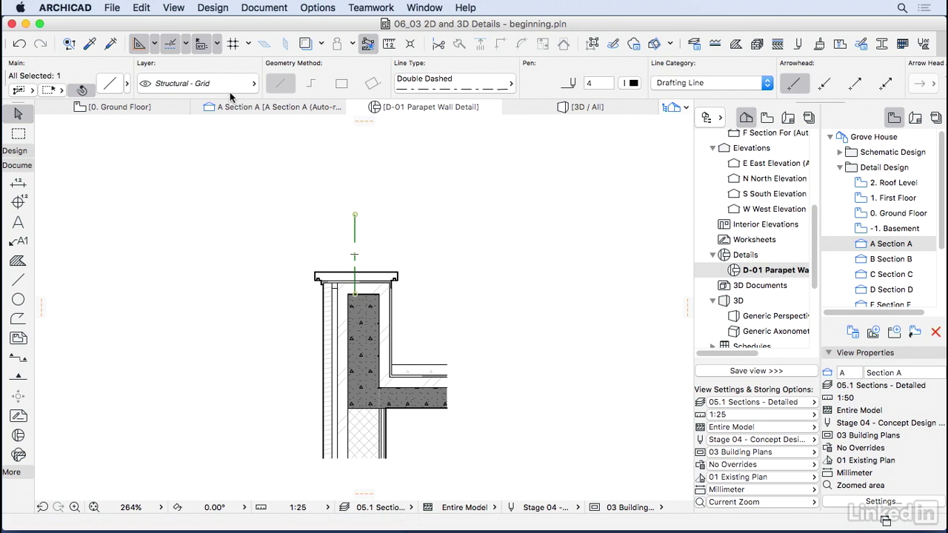
{"action": "key", "text": "super+l"}
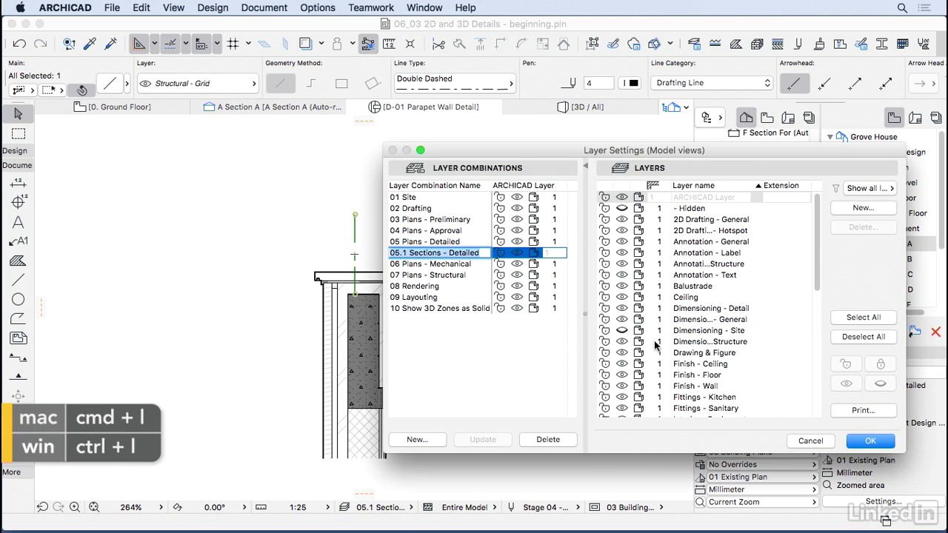
{"action": "scroll", "coordinate": [670, 356], "scroll_direction": "down", "scroll_amount": 10}
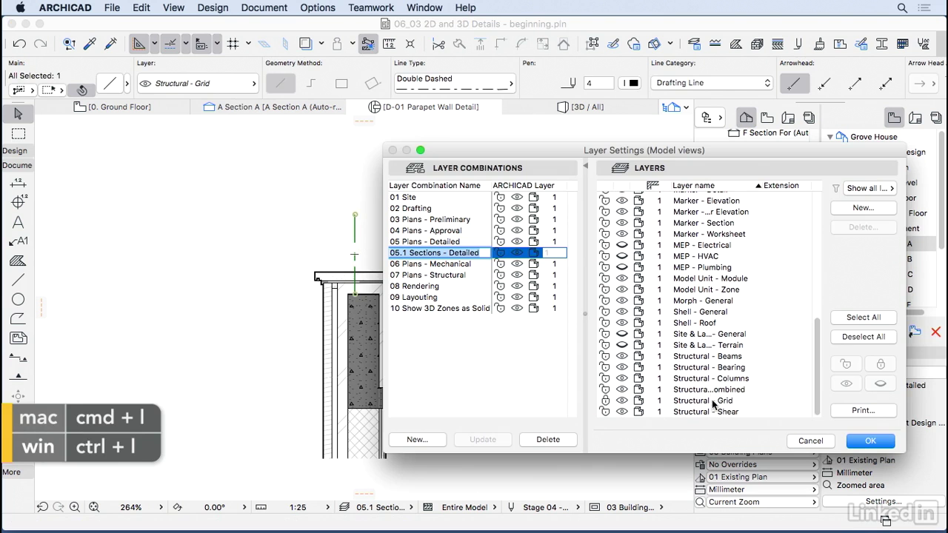
{"action": "left_click", "coordinate": [603, 400]}
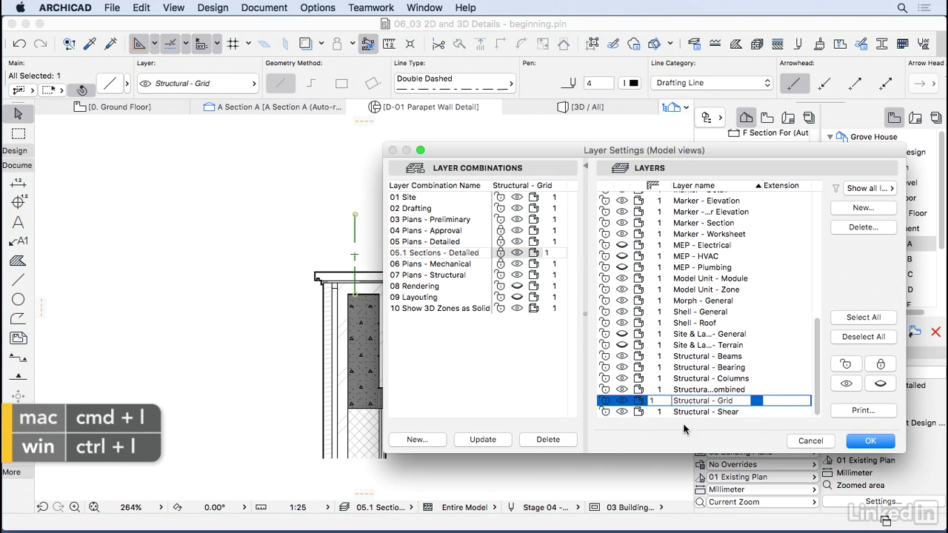
{"action": "left_click", "coordinate": [866, 441]}
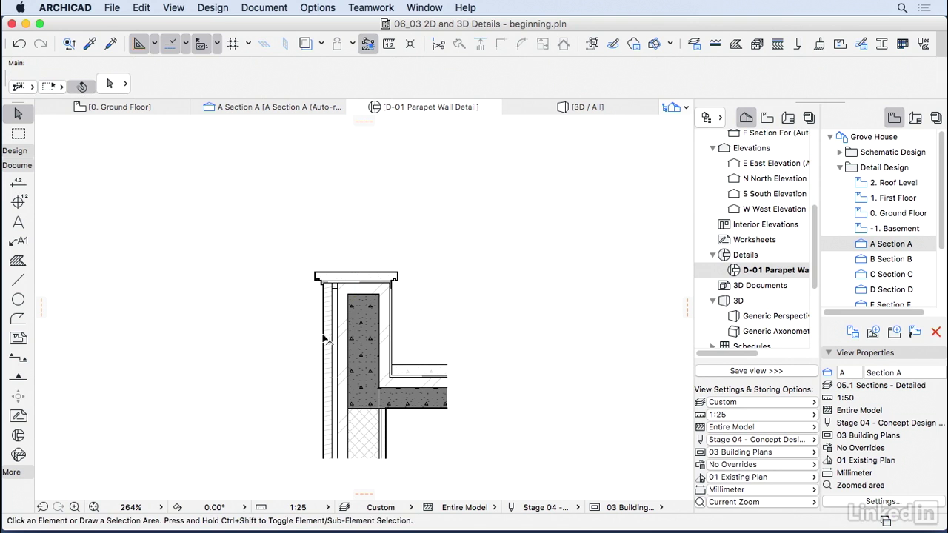
- Set the parapet detail's drawing scale to 1:10
{"action": "scroll", "coordinate": [339, 353], "scroll_direction": "up", "scroll_amount": 5}
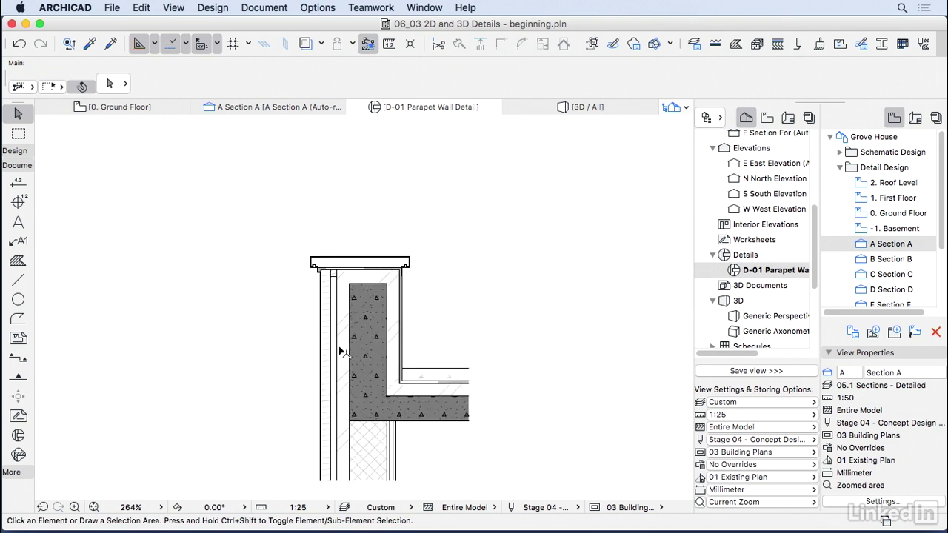
{"action": "left_click", "coordinate": [18, 280]}
{"action": "left_click", "coordinate": [203, 317]}
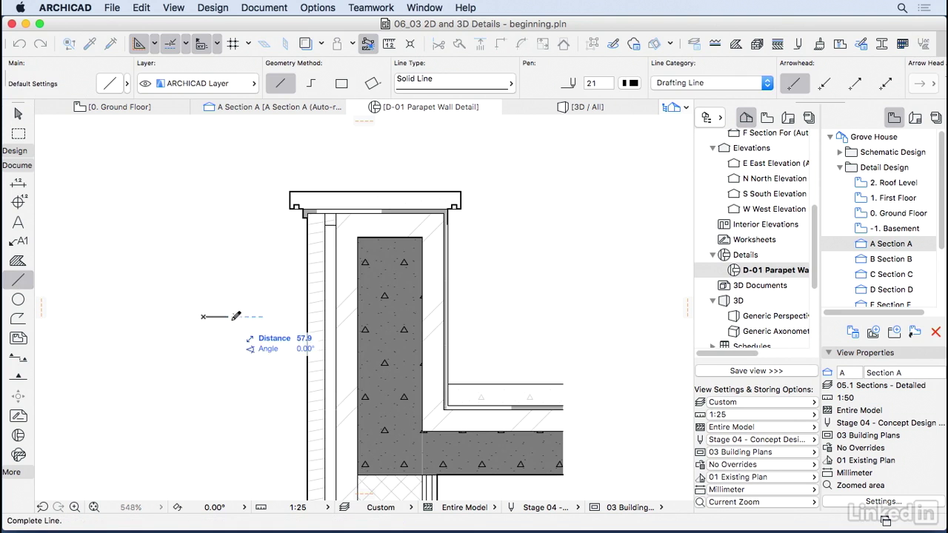
{"action": "left_click", "coordinate": [507, 312]}
{"action": "key", "text": "ctrl+z"}
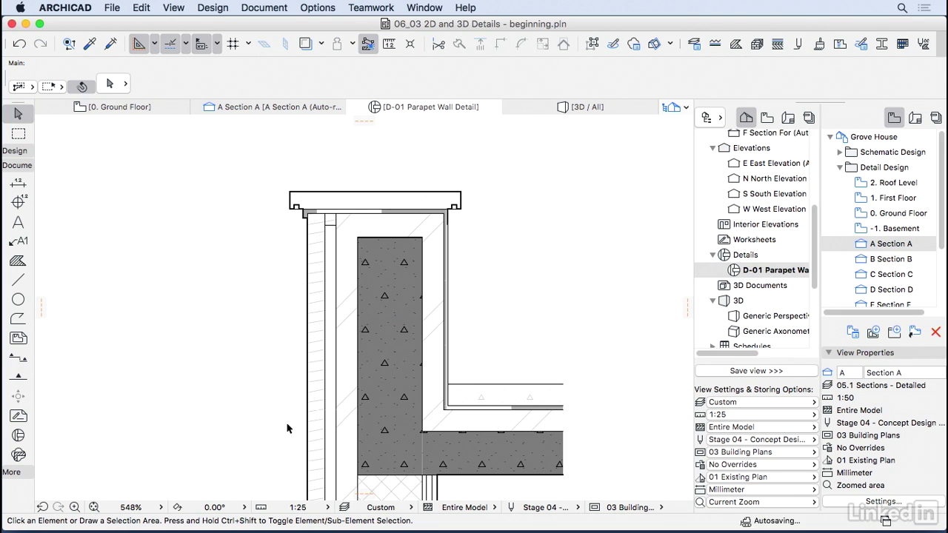
{"action": "left_click", "coordinate": [304, 507]}
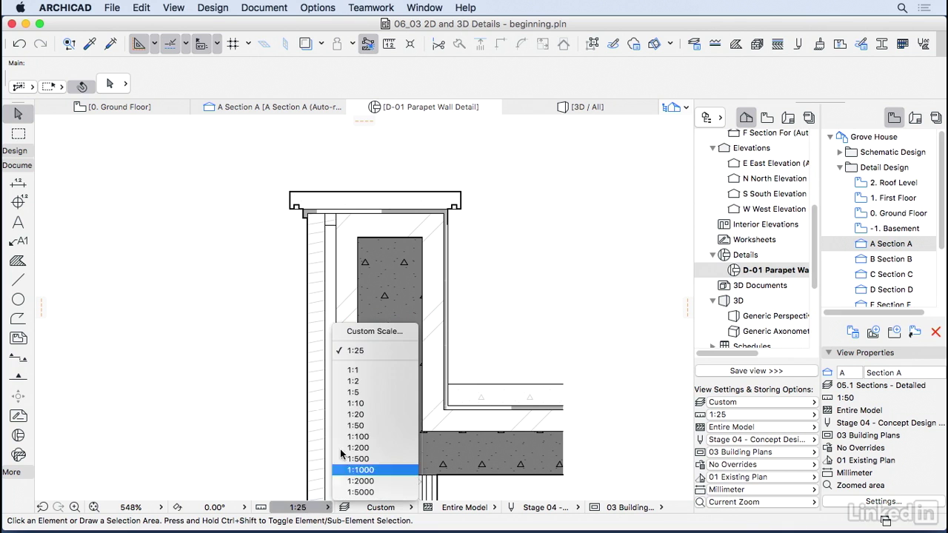
{"action": "left_click", "coordinate": [352, 401]}
- Add a vertical dimension chain along the parapet's left side (40, 65, 340, 50, 10, 50, 100)
{"action": "scroll", "coordinate": [362, 363], "scroll_direction": "down", "scroll_amount": 3}
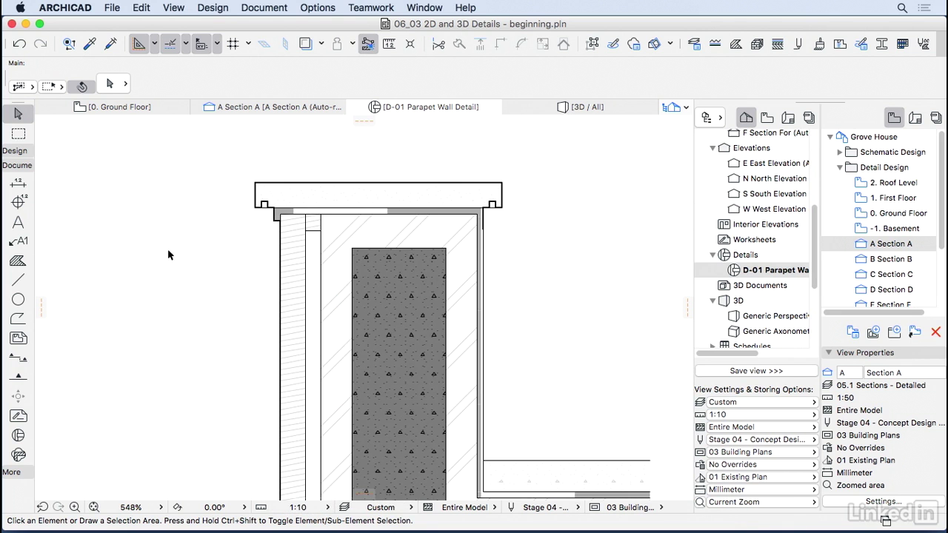
{"action": "left_click", "coordinate": [17, 182]}
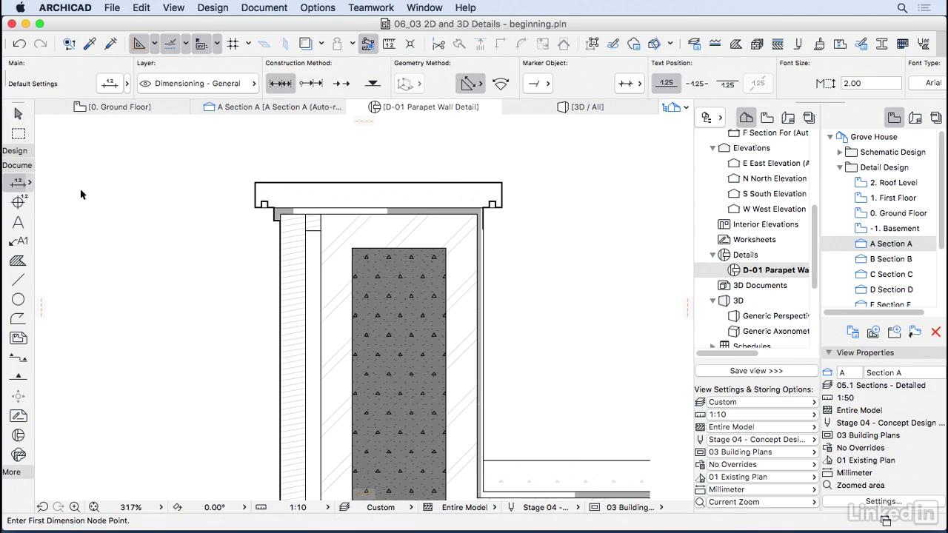
{"action": "left_click", "coordinate": [258, 181]}
{"action": "left_click", "coordinate": [257, 208]}
{"action": "scroll", "coordinate": [258, 208], "scroll_direction": "down", "scroll_amount": 2}
{"action": "left_click", "coordinate": [346, 448]}
{"action": "left_click", "coordinate": [411, 405]}
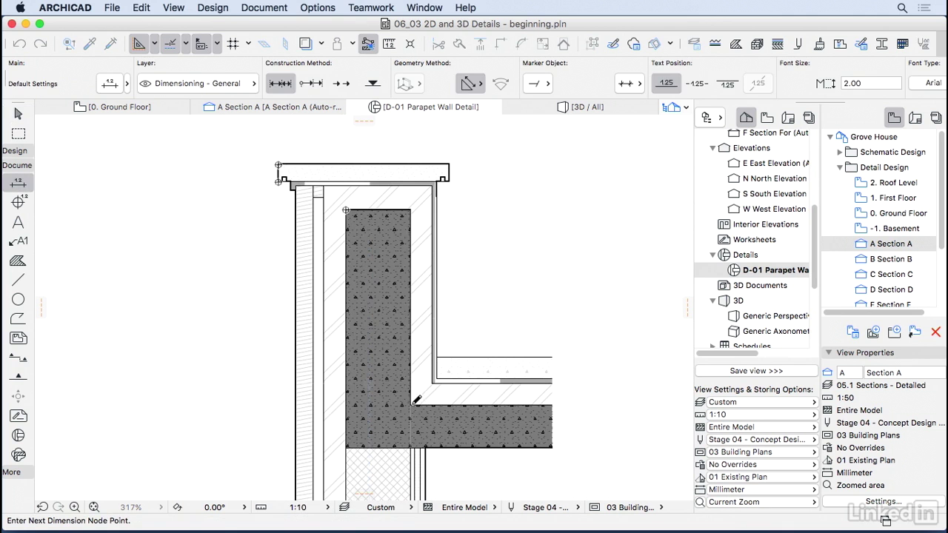
{"action": "left_click", "coordinate": [437, 358]}
{"action": "left_click", "coordinate": [435, 383]}
{"action": "double_click", "coordinate": [242, 318]}
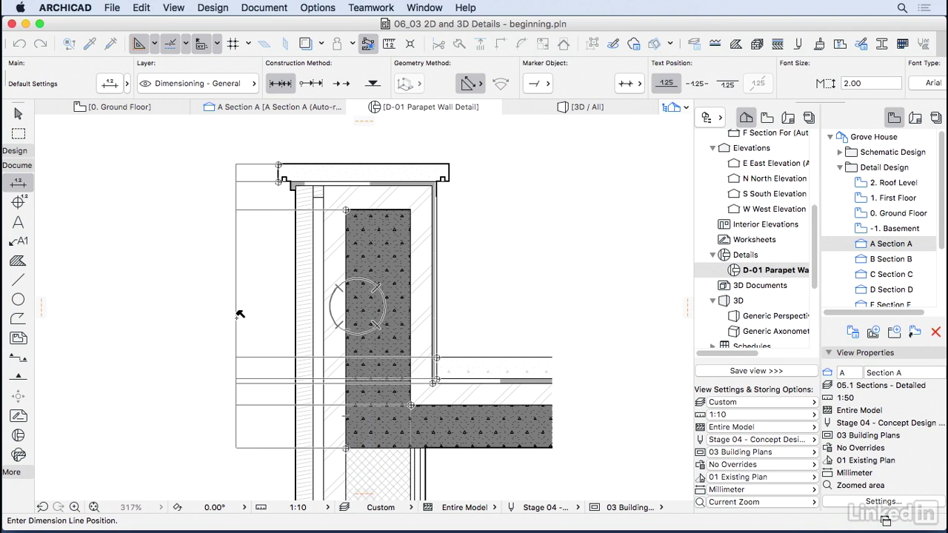
{"action": "left_click", "coordinate": [239, 313]}
- Set the dimension chain's Dynamic Witness Line Gap to 100
{"action": "left_click", "coordinate": [240, 314], "text": "shift"}
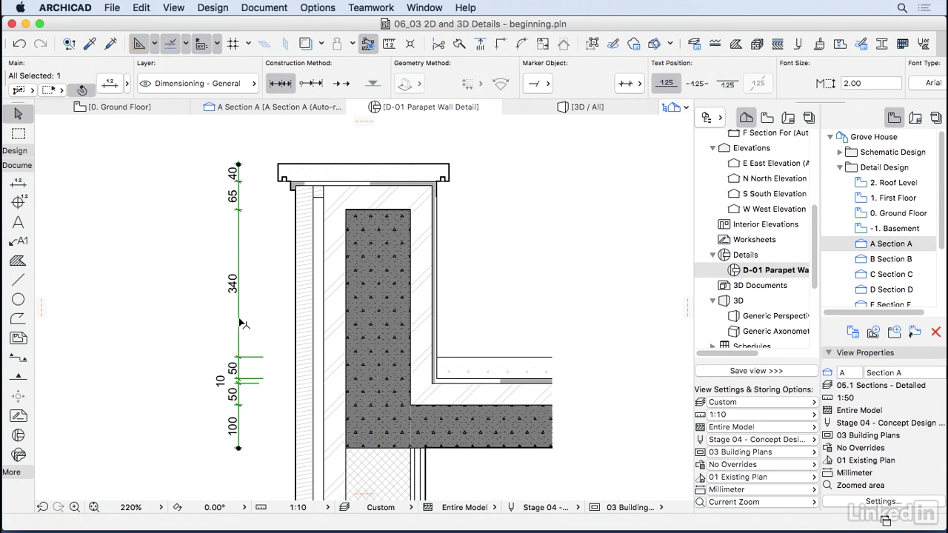
{"action": "key", "text": "super+t"}
{"action": "left_click_drag", "start_coordinate": [576, 384], "coordinate": [546, 384]}
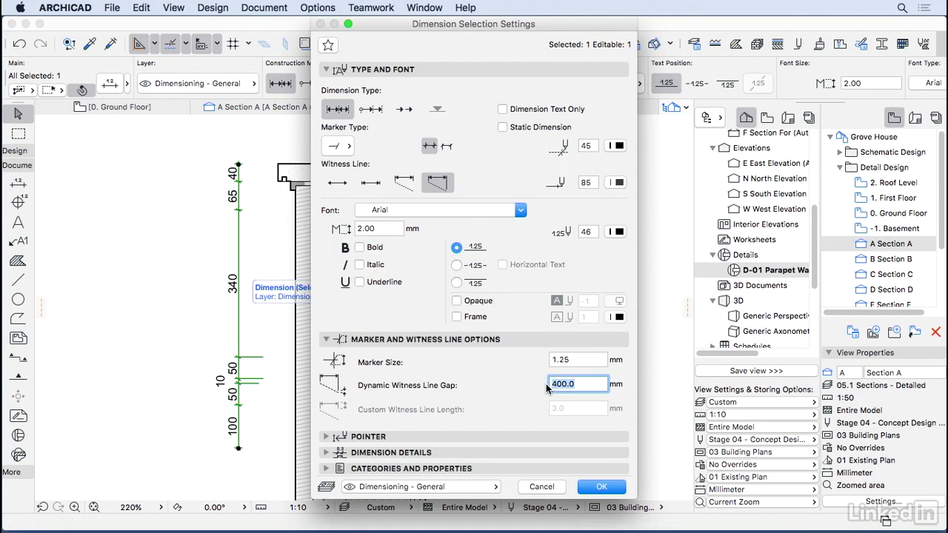
{"action": "key", "text": "Return"}
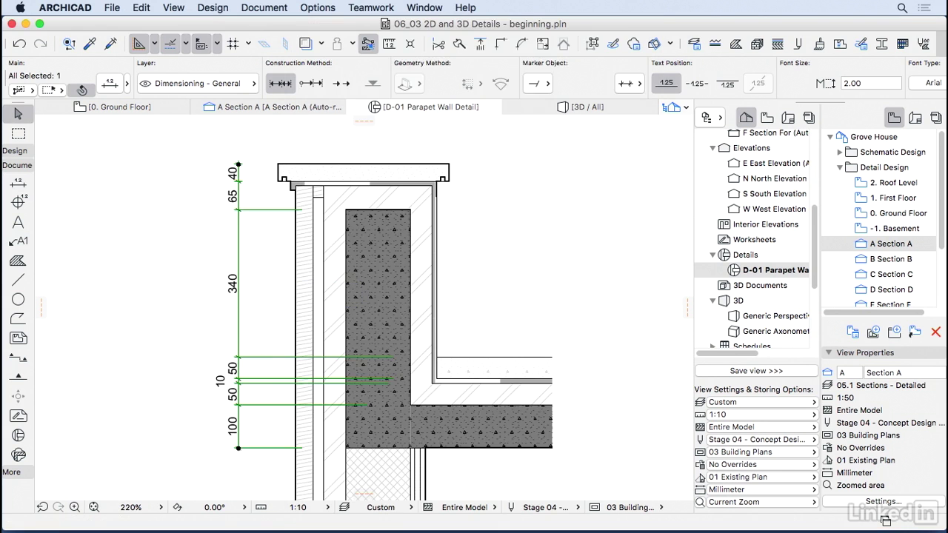
{"action": "key", "text": "Escape"}
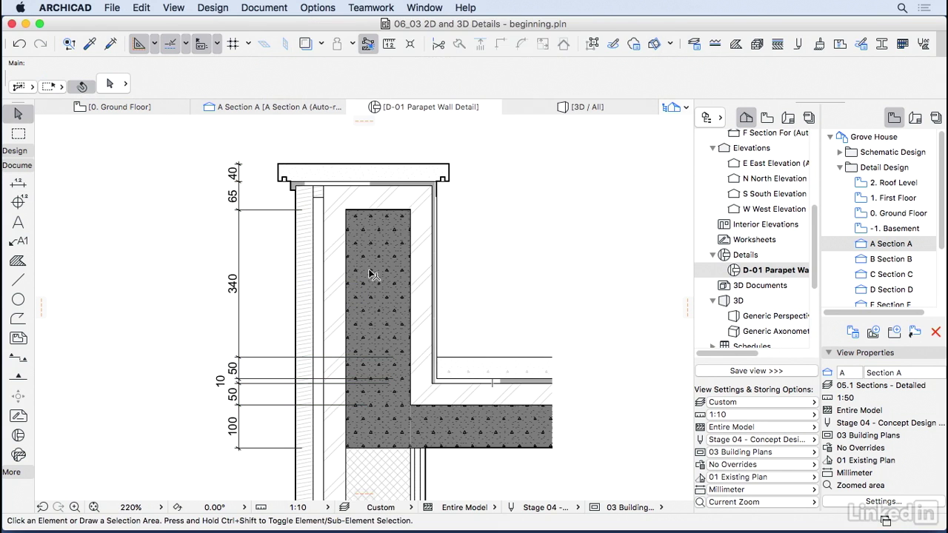
- Add a leader label reading 'Stone' pointing to the parapet coping
{"action": "scroll", "coordinate": [255, 227], "scroll_direction": "up", "scroll_amount": 2}
{"action": "left_click", "coordinate": [19, 240]}
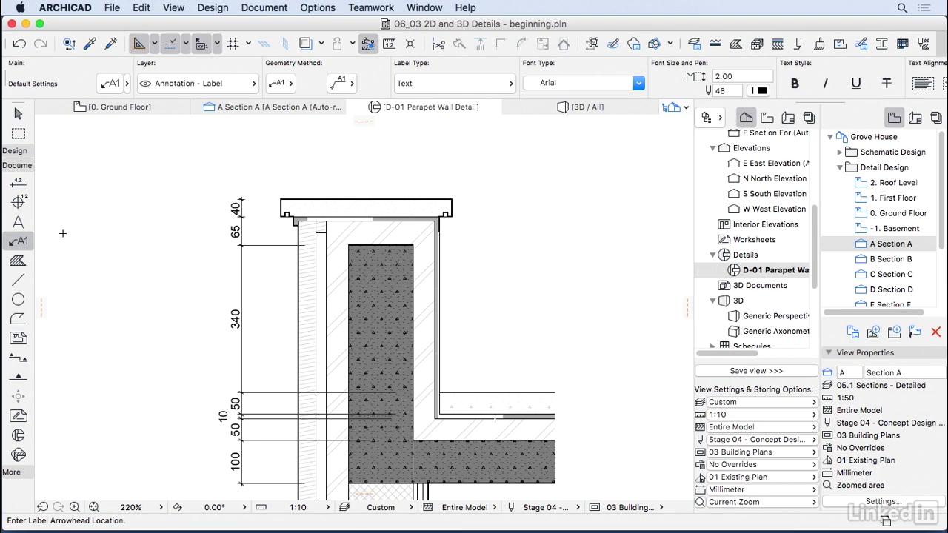
{"action": "left_click", "coordinate": [313, 200]}
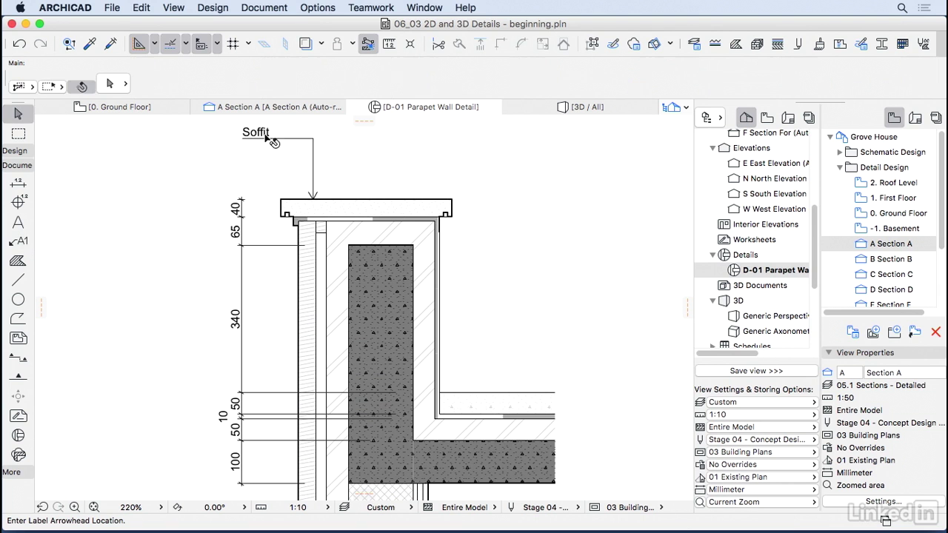
{"action": "left_click", "coordinate": [312, 139]}
{"action": "left_click", "coordinate": [258, 133]}
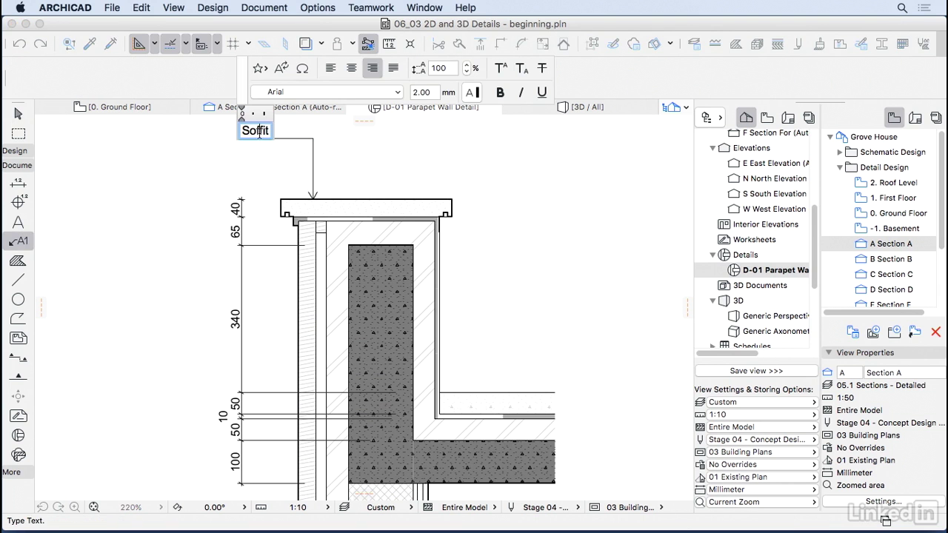
{"action": "type", "text": "Ston"}
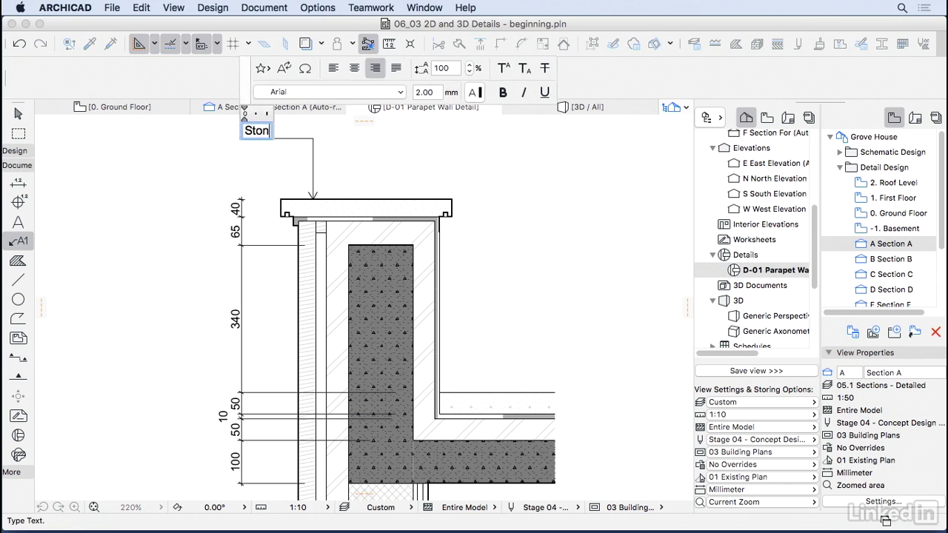
{"action": "type", "text": "e"}
{"action": "left_click", "coordinate": [323, 212]}
- Add a 'Waterproof Membrane' label on the coping and move it down below Stone
{"action": "left_click", "coordinate": [316, 216]}
{"action": "left_click", "coordinate": [317, 156]}
{"action": "left_click", "coordinate": [261, 147]}
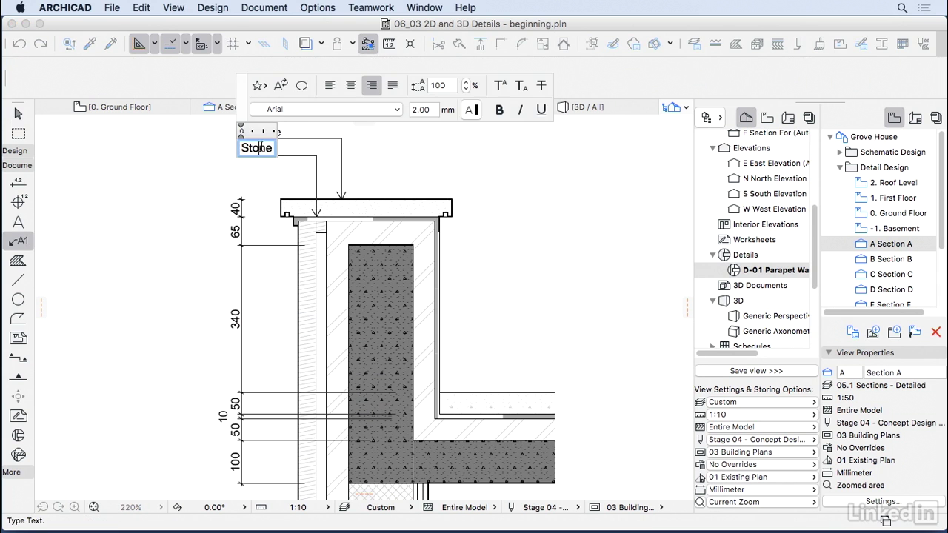
{"action": "type", "text": "Waterproof Membrane"}
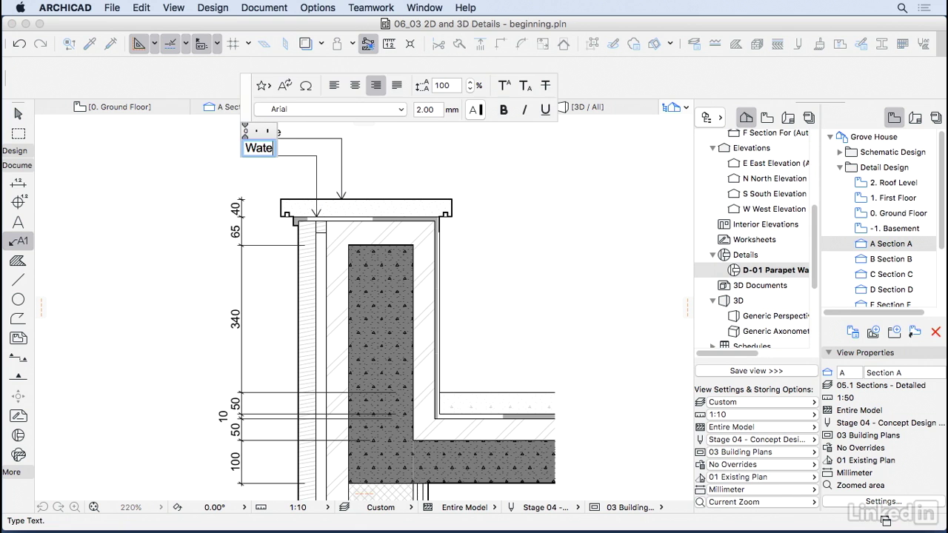
{"action": "left_click", "coordinate": [294, 203]}
{"action": "left_click", "coordinate": [316, 156]}
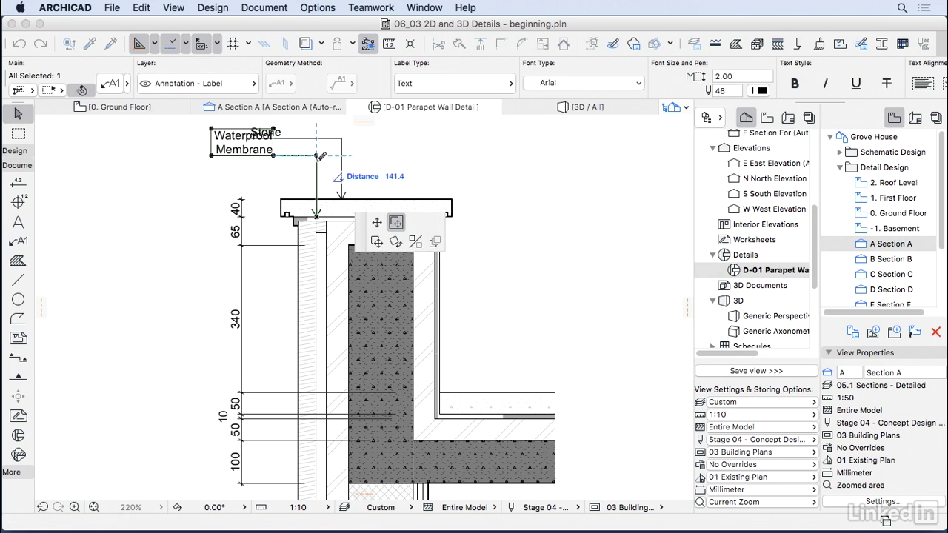
{"action": "left_click", "coordinate": [317, 172]}
{"action": "left_click", "coordinate": [319, 156]}
{"action": "scroll", "coordinate": [279, 182], "scroll_direction": "down", "scroll_amount": 3}
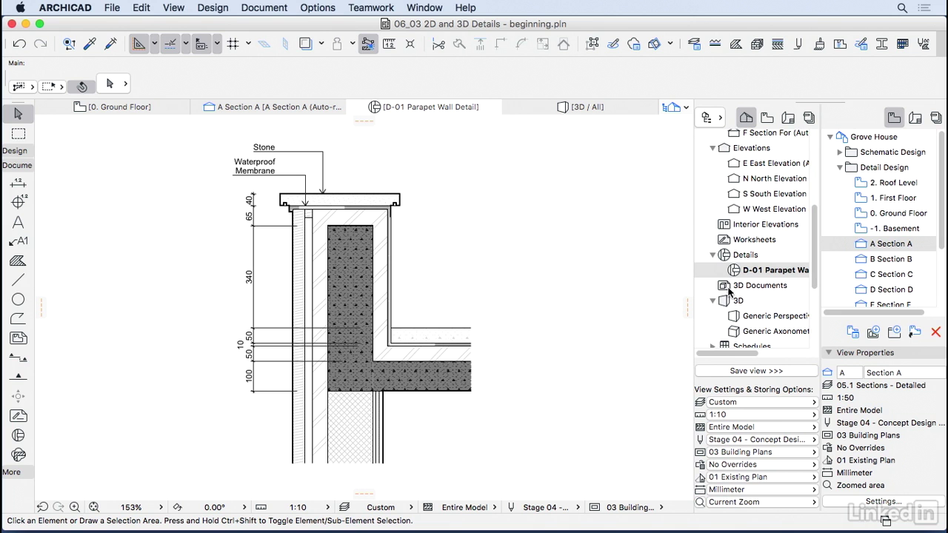
- Marquee the parapet corner on the Ground Floor plan and orbit it in 3D to reveal the green roof
{"action": "key", "text": "F3"}
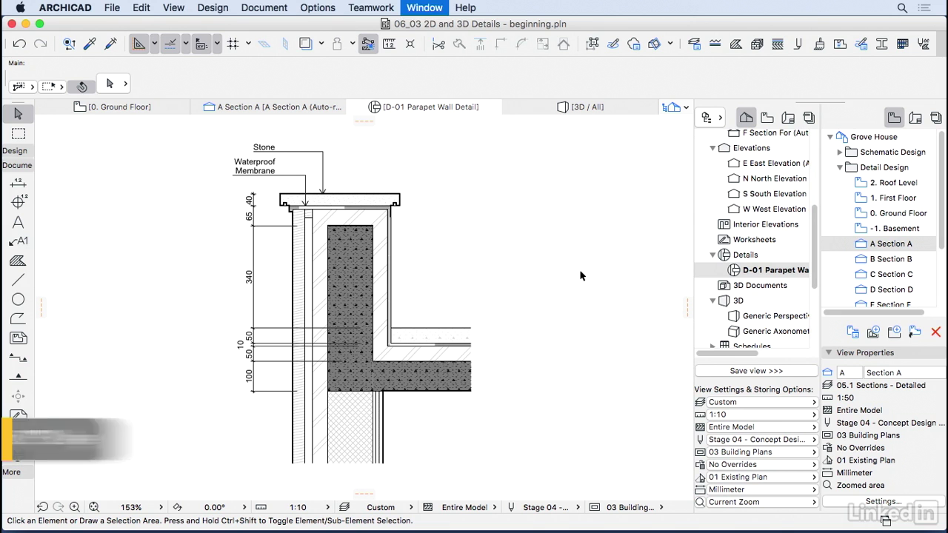
{"action": "key", "text": "F2"}
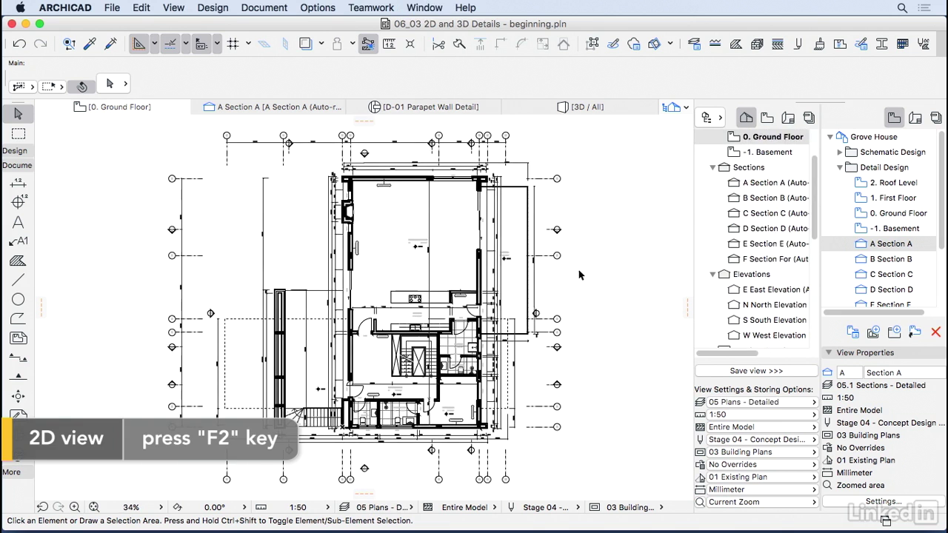
{"action": "left_click", "coordinate": [19, 133]}
{"action": "left_click", "coordinate": [210, 347]}
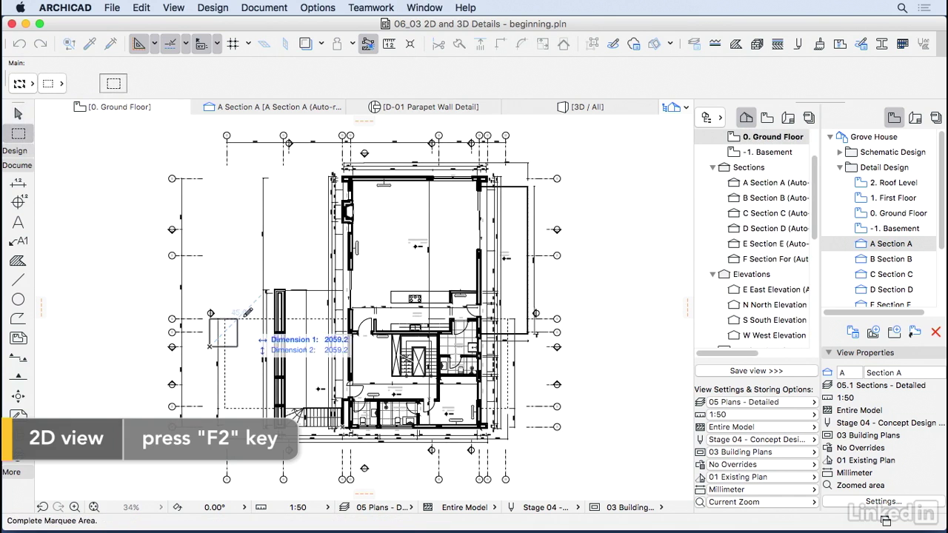
{"action": "left_click", "coordinate": [248, 310]}
{"action": "key", "text": "F4"}
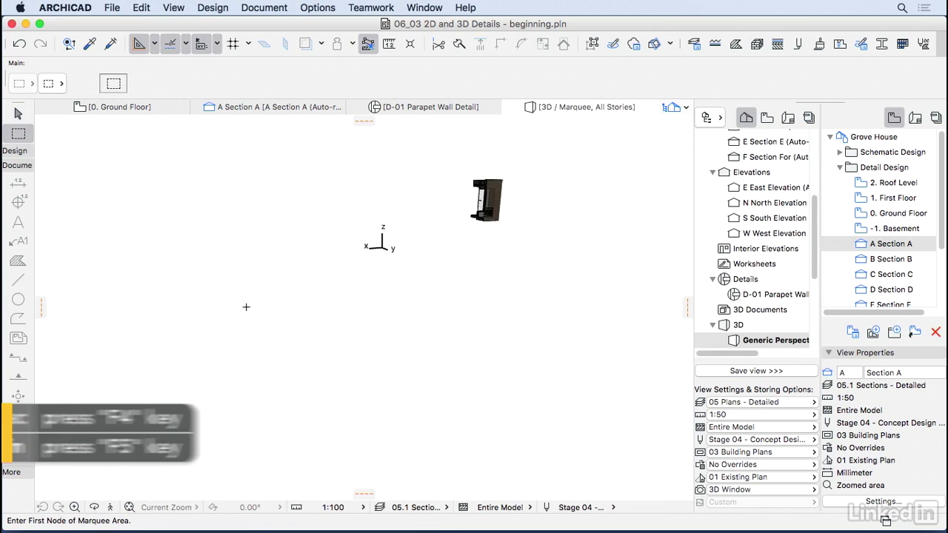
{"action": "left_click", "coordinate": [129, 508]}
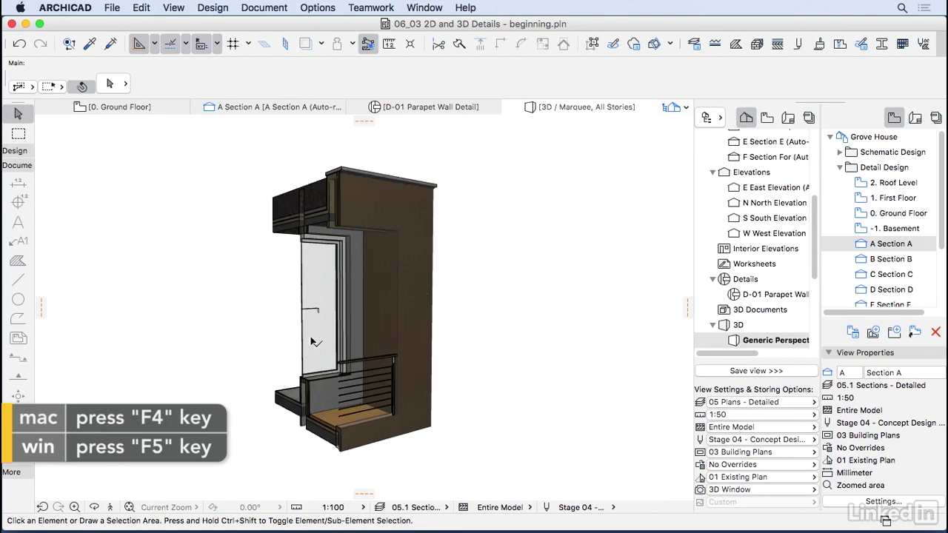
{"action": "middle_click_drag", "start_coordinate": [300, 250], "coordinate": [313, 241], "text": "shift"}
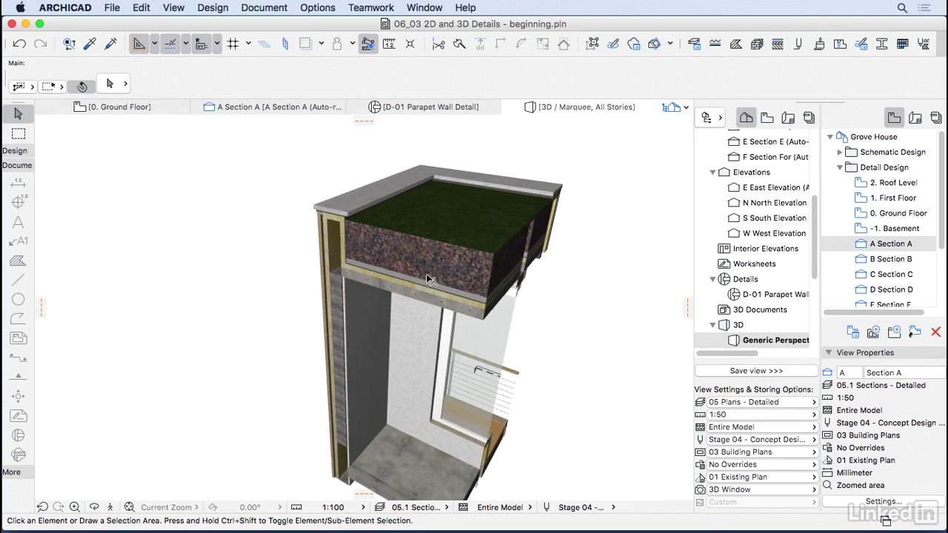
- Apply the 05.1 Sections - Detailed model view option
{"action": "left_click", "coordinate": [748, 402]}
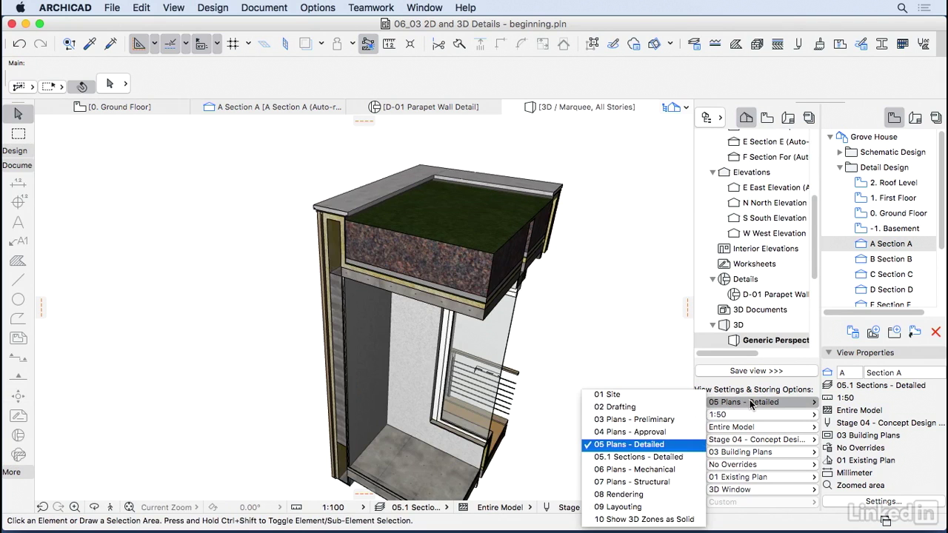
{"action": "left_click", "coordinate": [637, 456]}
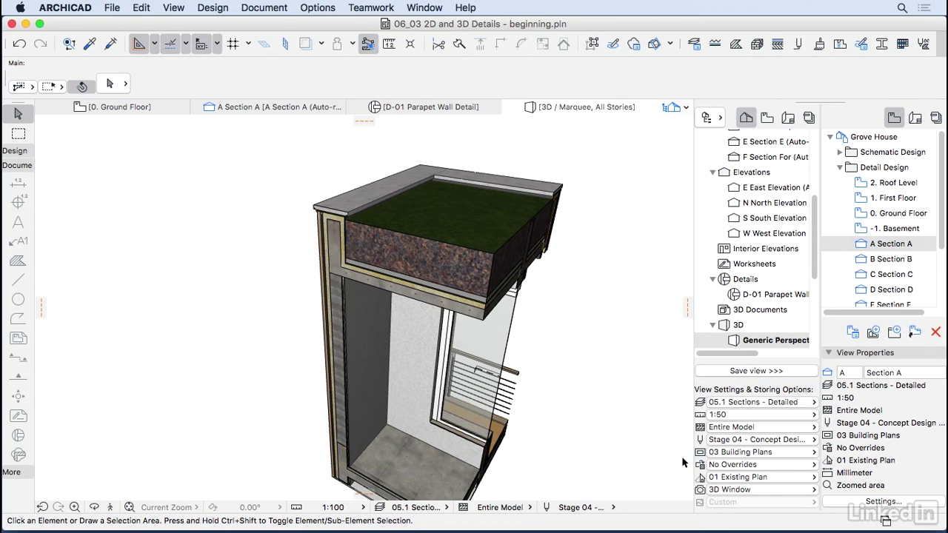
{"action": "scroll", "coordinate": [339, 243], "scroll_direction": "up", "scroll_amount": 5}
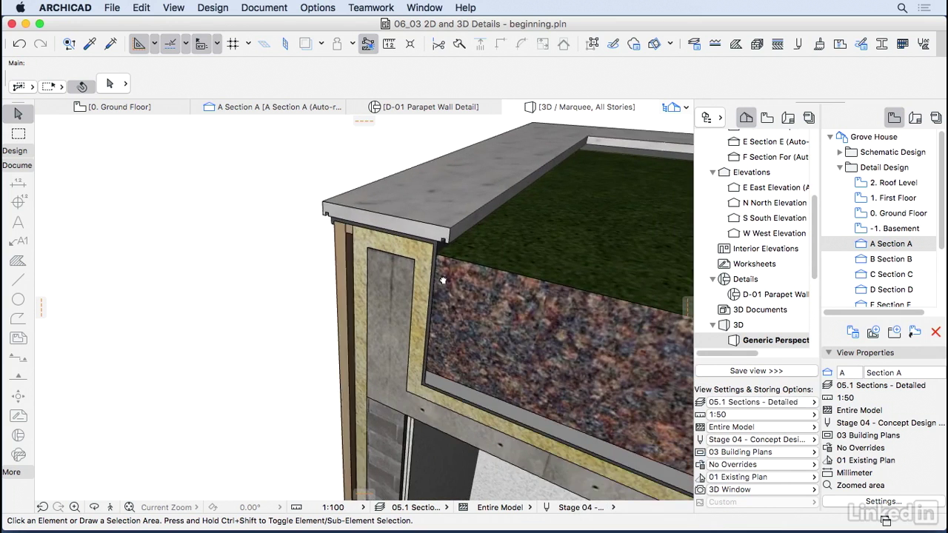
{"action": "scroll", "coordinate": [759, 282], "scroll_direction": "down", "scroll_amount": 3}
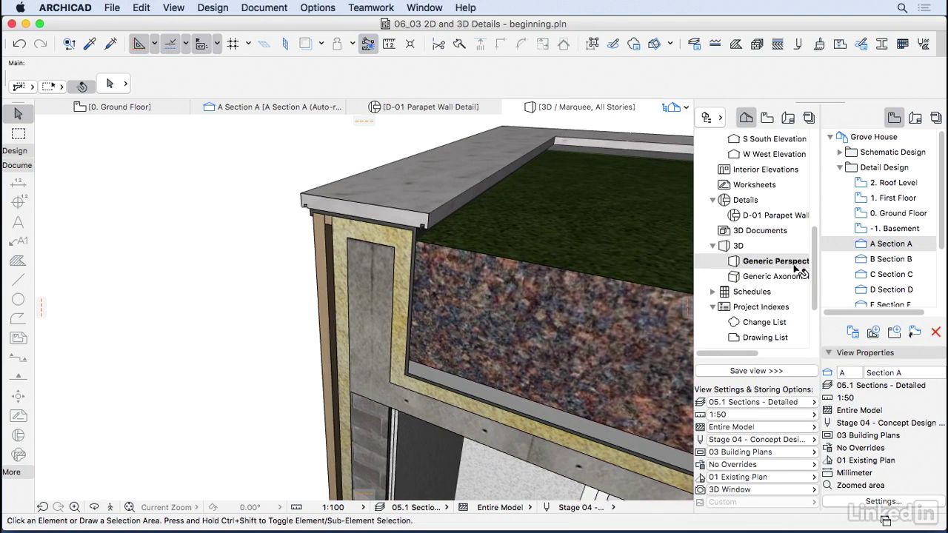
- Switch to the Generic Axonometric 3D view and frame the parapet edge closely
{"action": "double_click", "coordinate": [773, 276]}
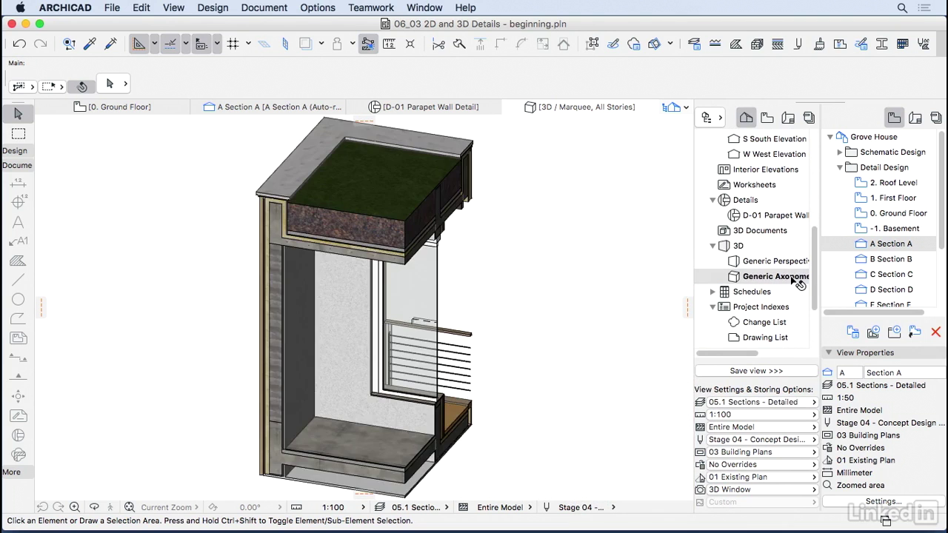
{"action": "scroll", "coordinate": [286, 345], "scroll_direction": "up", "scroll_amount": 5}
{"action": "middle_click_drag", "start_coordinate": [317, 358], "coordinate": [355, 337]}
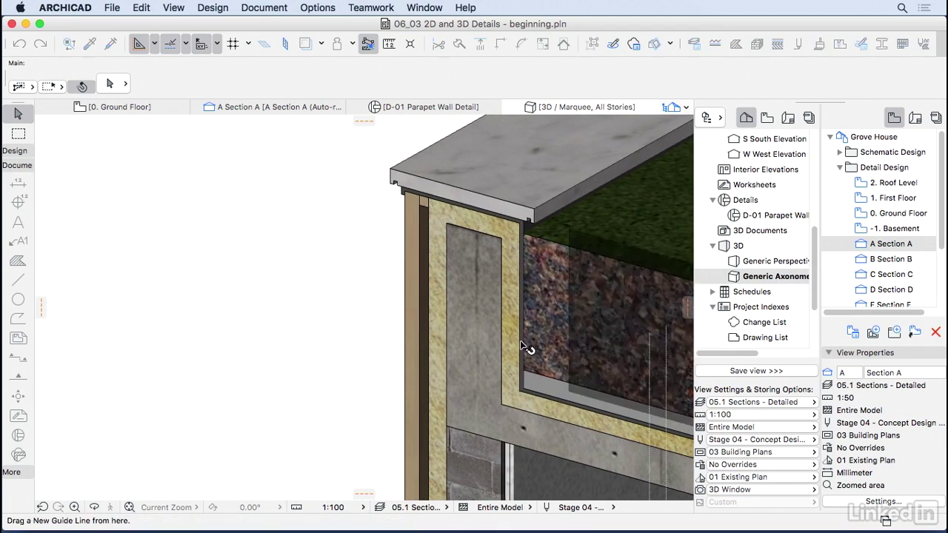
{"action": "middle_click_drag", "start_coordinate": [373, 353], "coordinate": [388, 353]}
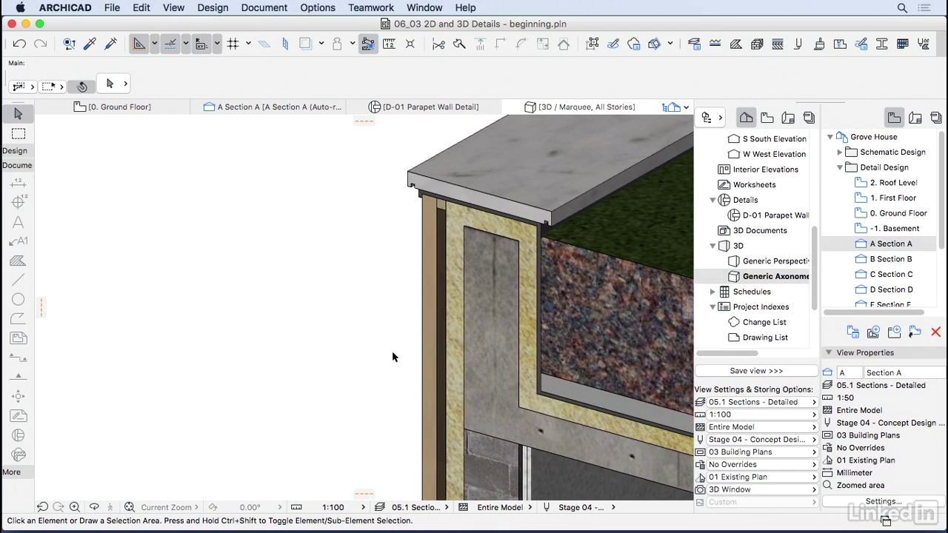
{"action": "right_click", "coordinate": [750, 235]}
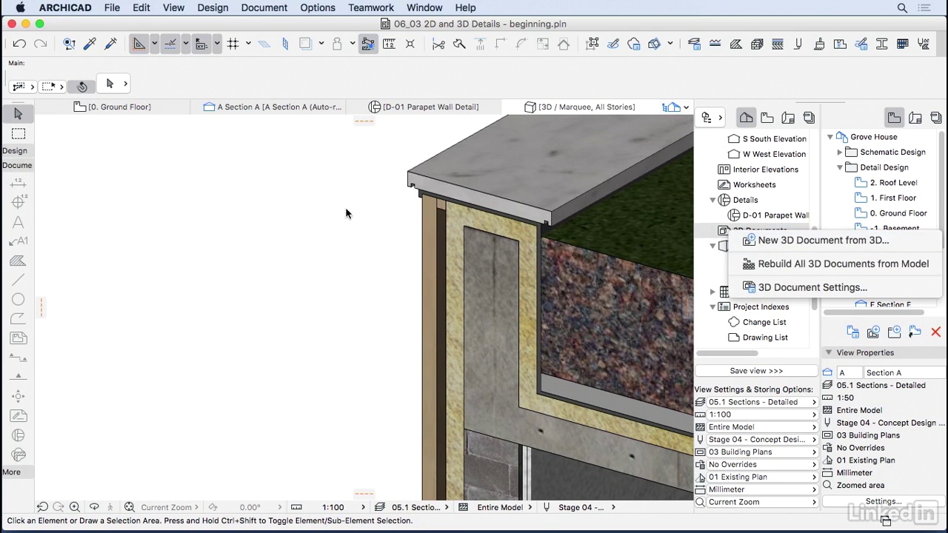
- Create a new 3D document from the axonometric view named 'Parapet Wall Detail'
{"action": "left_click", "coordinate": [317, 205]}
{"action": "right_click", "coordinate": [317, 205]}
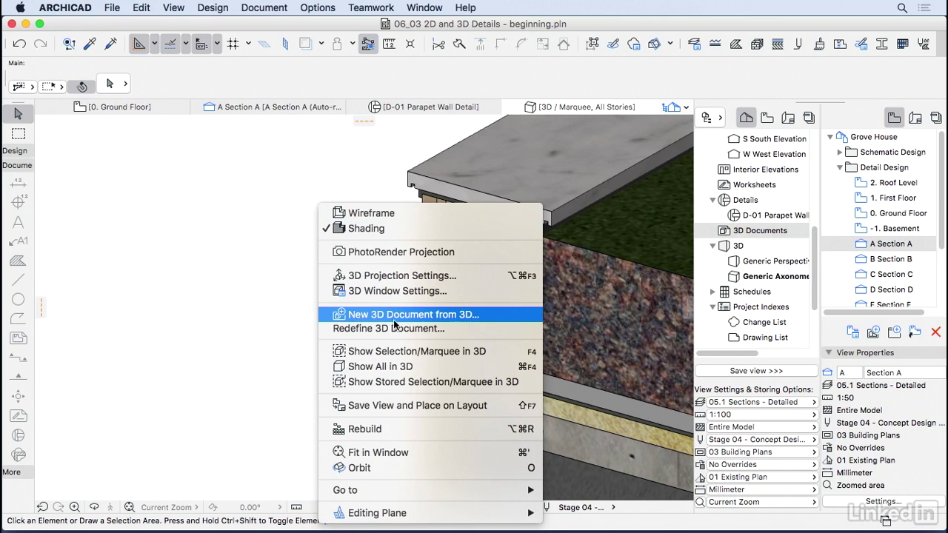
{"action": "left_click", "coordinate": [442, 316]}
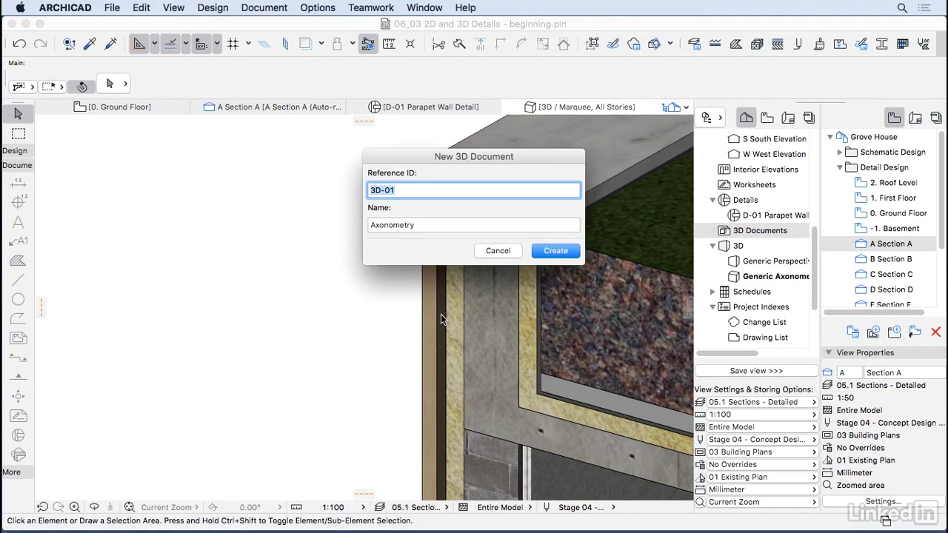
{"action": "left_click", "coordinate": [373, 226]}
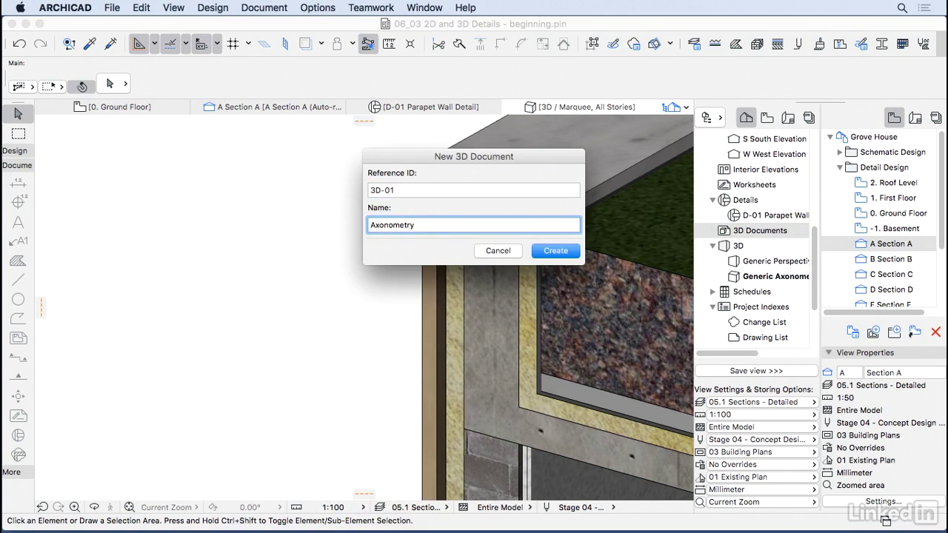
{"action": "type", "text": "Parapet Wall Detail"}
- Confirm the 3D-01 document, centre the parapet in view, and briefly select the wall to inspect it
{"action": "key", "text": "Return"}
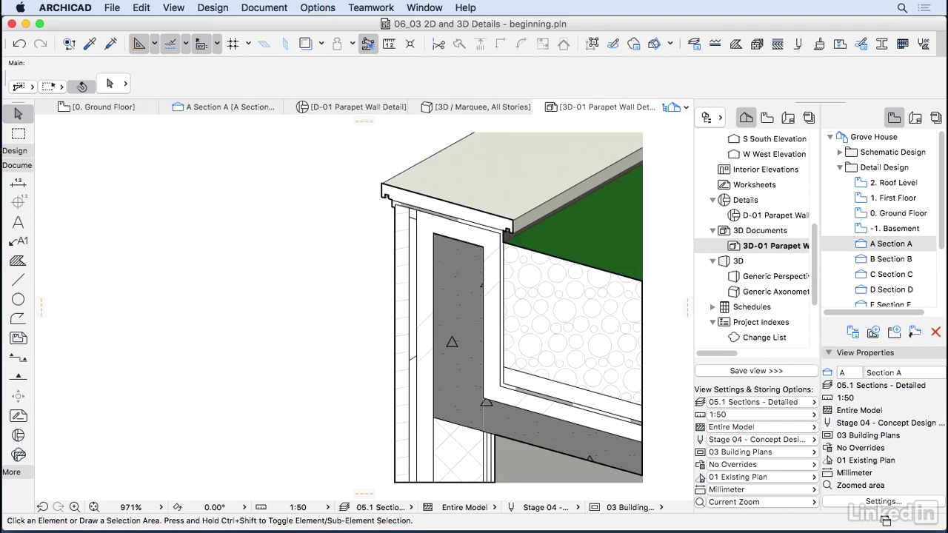
{"action": "scroll", "coordinate": [358, 246], "scroll_direction": "down", "scroll_amount": 3}
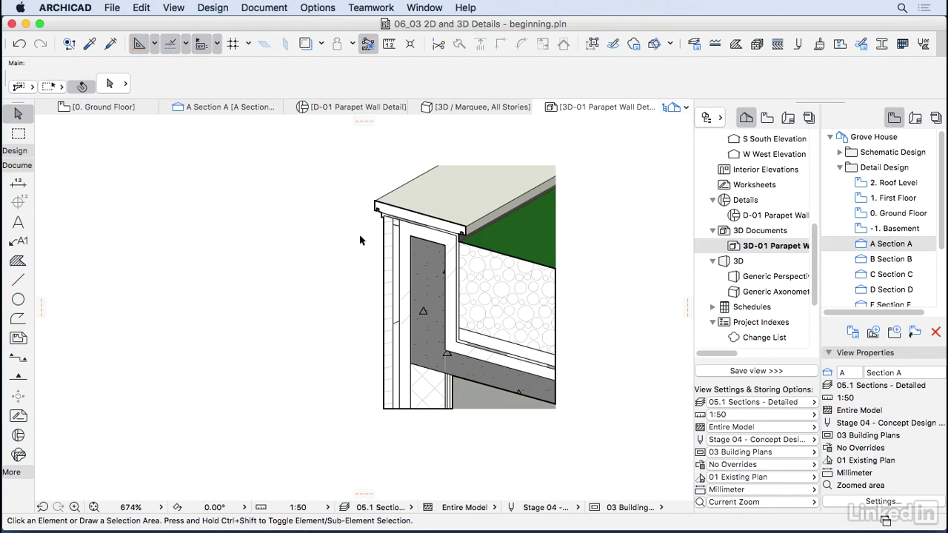
{"action": "middle_click_drag", "start_coordinate": [367, 247], "coordinate": [339, 262]}
{"action": "left_click", "coordinate": [474, 212]}
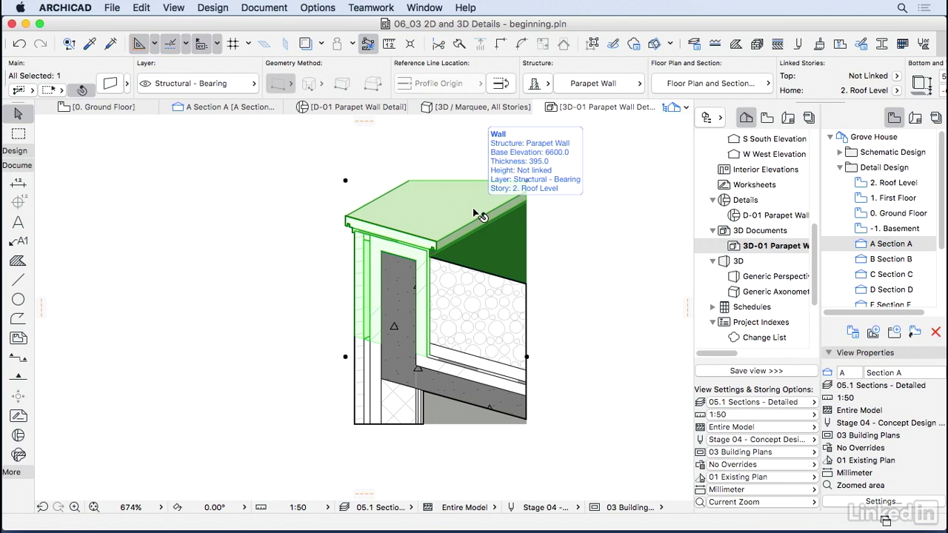
{"action": "left_click", "coordinate": [580, 231]}
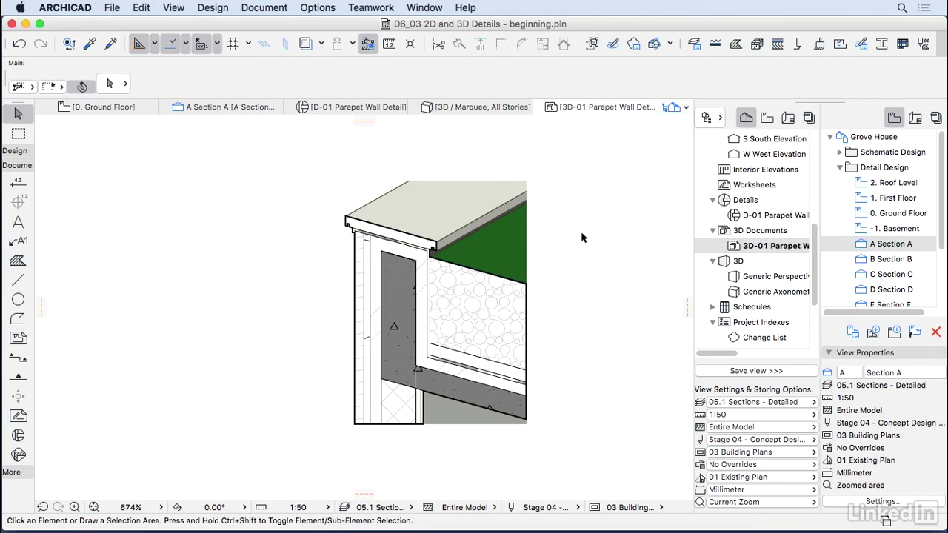
{"action": "right_click", "coordinate": [751, 250]}
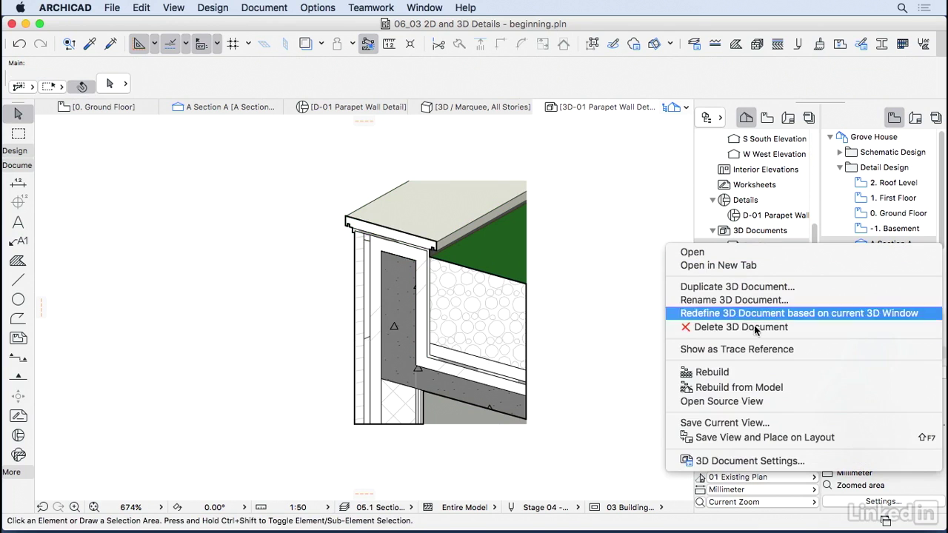
- Set Fill Uncut Surfaces to Uniform Pen Color with the Transparent pen, and turn Transparency off
{"action": "left_click", "coordinate": [749, 461]}
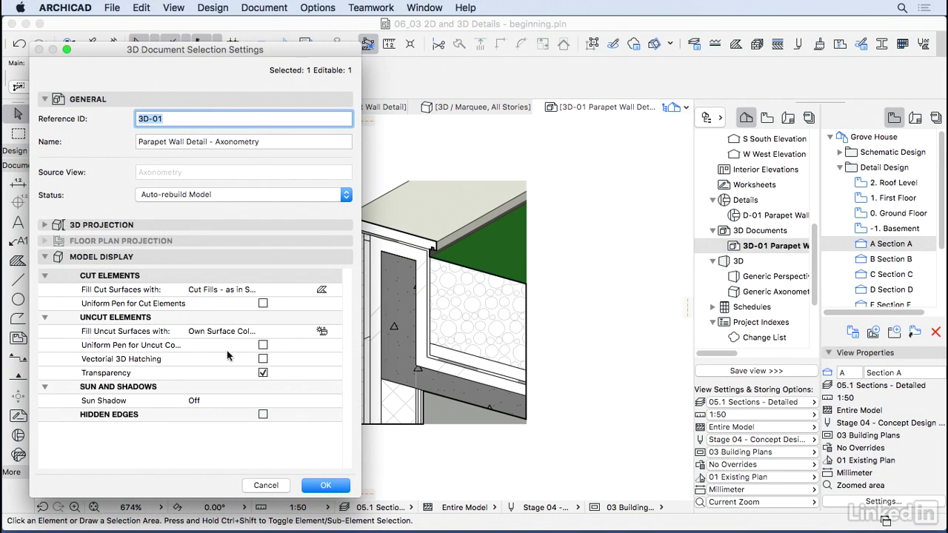
{"action": "left_click", "coordinate": [335, 333]}
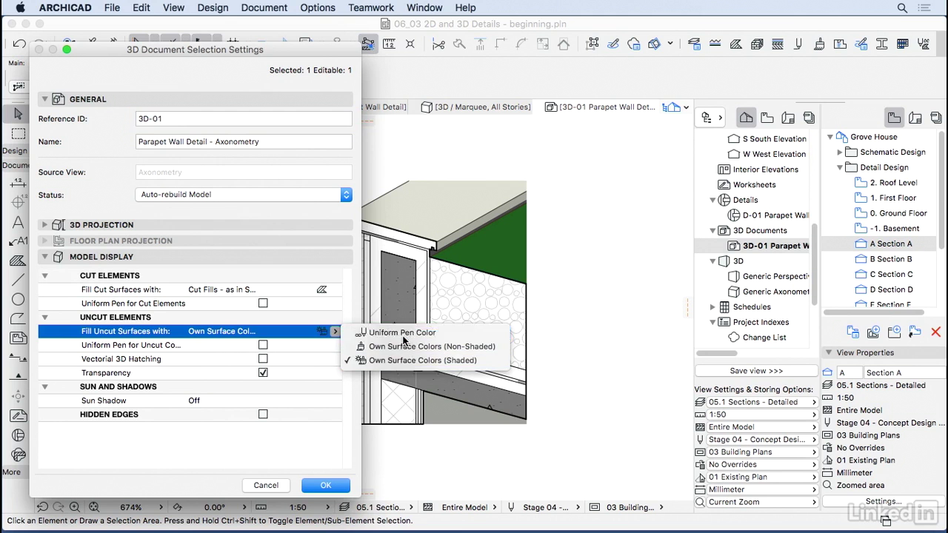
{"action": "left_click", "coordinate": [406, 334]}
{"action": "left_click", "coordinate": [326, 348]}
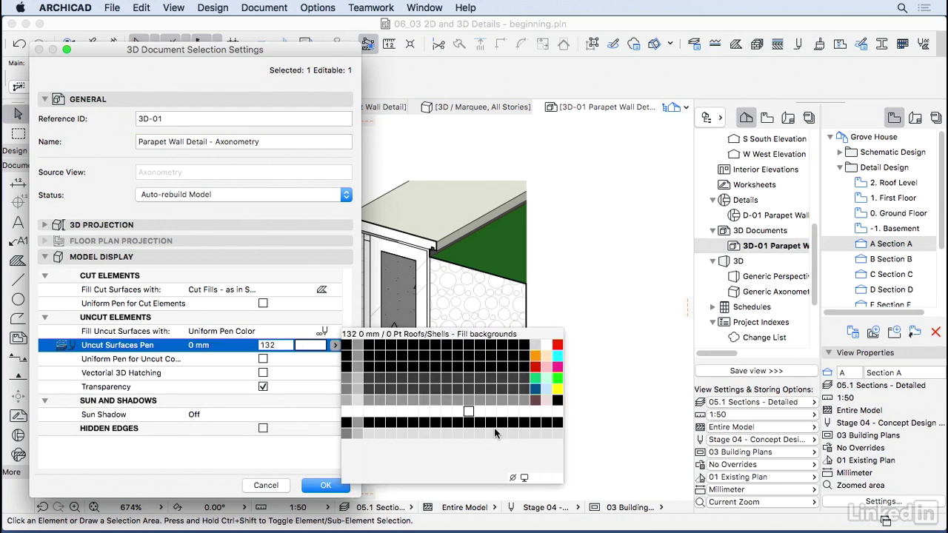
{"action": "left_click", "coordinate": [515, 477]}
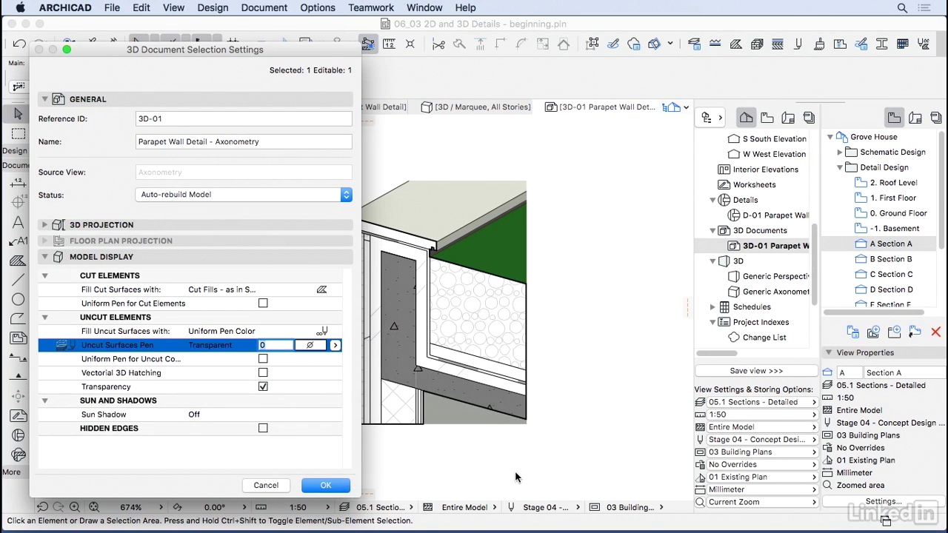
{"action": "left_click", "coordinate": [262, 386]}
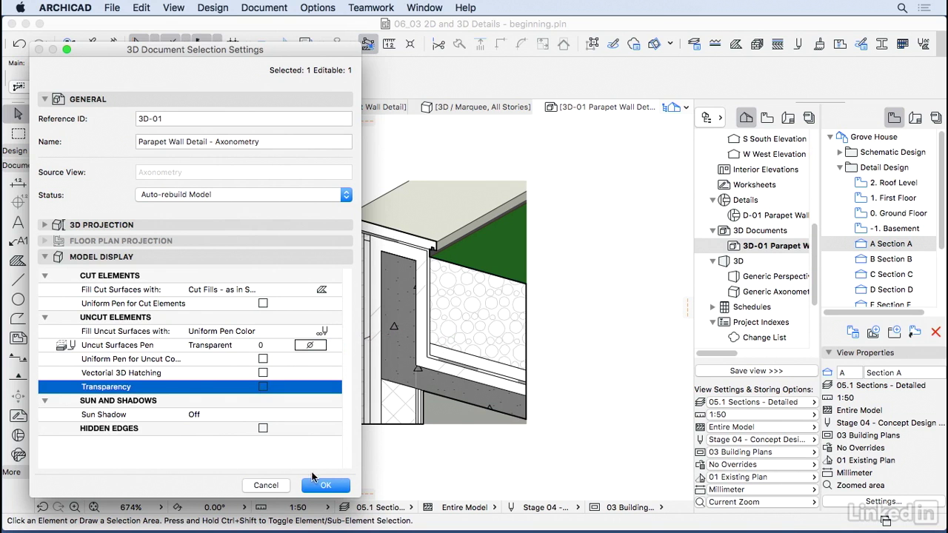
{"action": "left_click", "coordinate": [325, 485]}
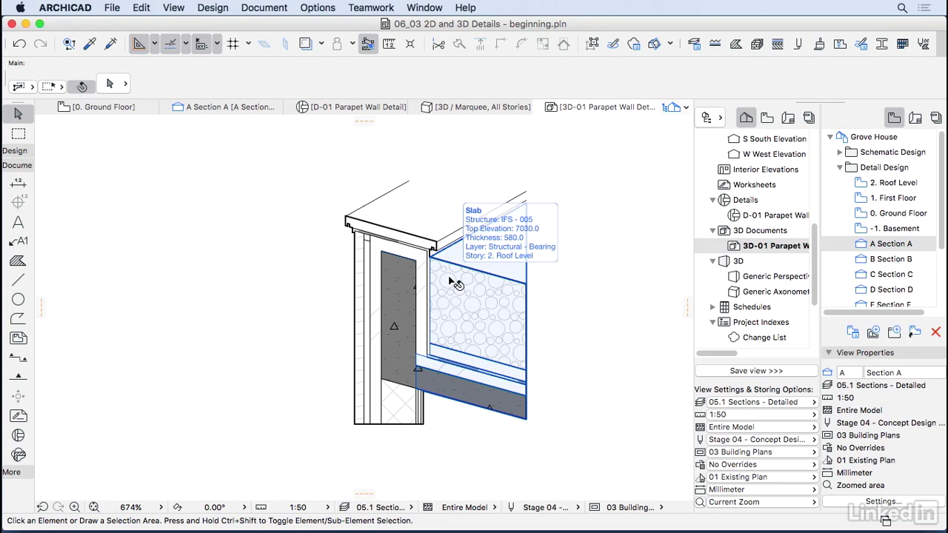
- Add a vertical dimension chain left of the parapet reading 40, 65, 341, 109, 100
{"action": "left_click", "coordinate": [18, 183]}
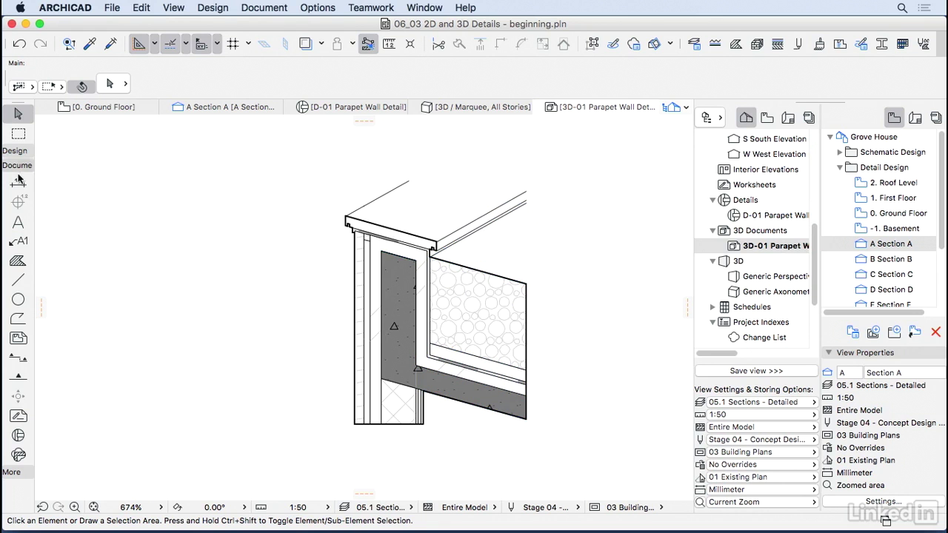
{"action": "scroll", "coordinate": [296, 220], "scroll_direction": "up", "scroll_amount": 5}
{"action": "left_click", "coordinate": [400, 214]}
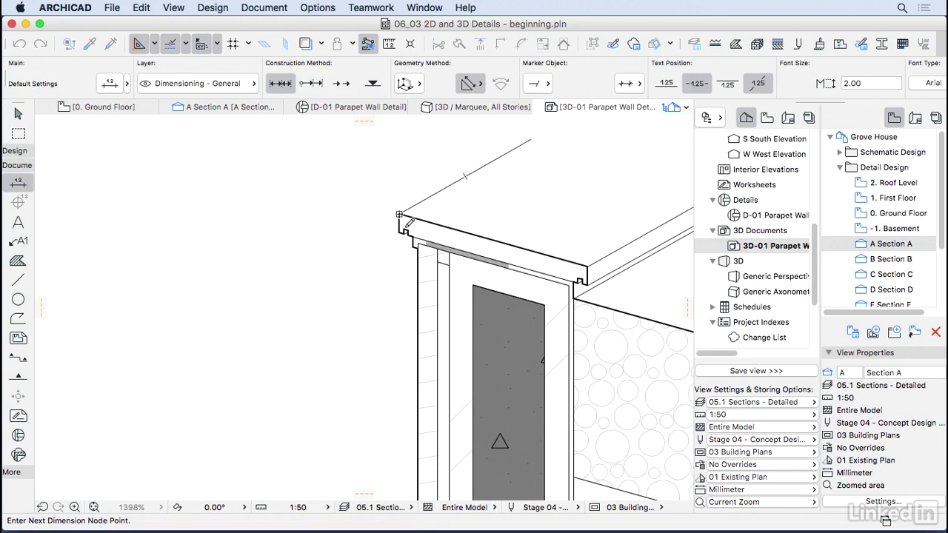
{"action": "scroll", "coordinate": [404, 229], "scroll_direction": "down", "scroll_amount": 5}
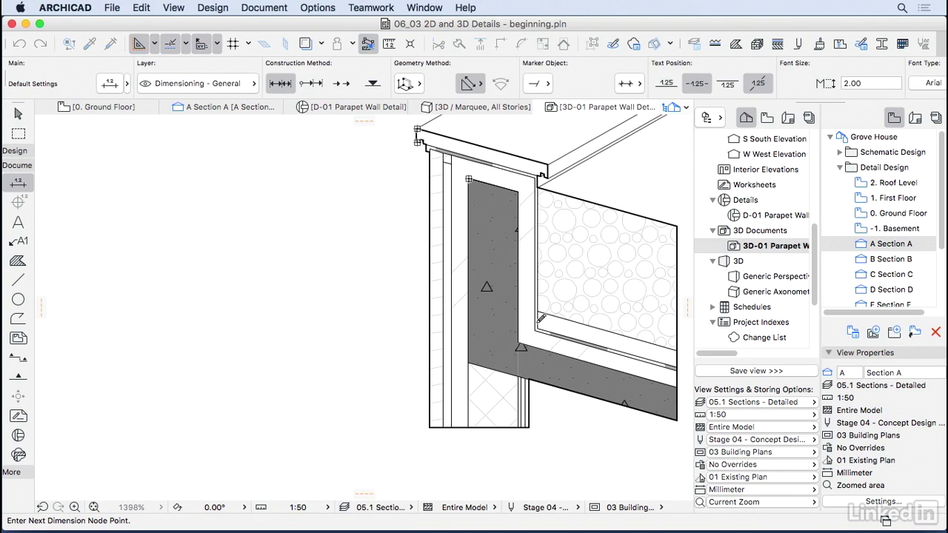
{"action": "left_click", "coordinate": [531, 330]}
{"action": "scroll", "coordinate": [381, 271], "scroll_direction": "down", "scroll_amount": 3}
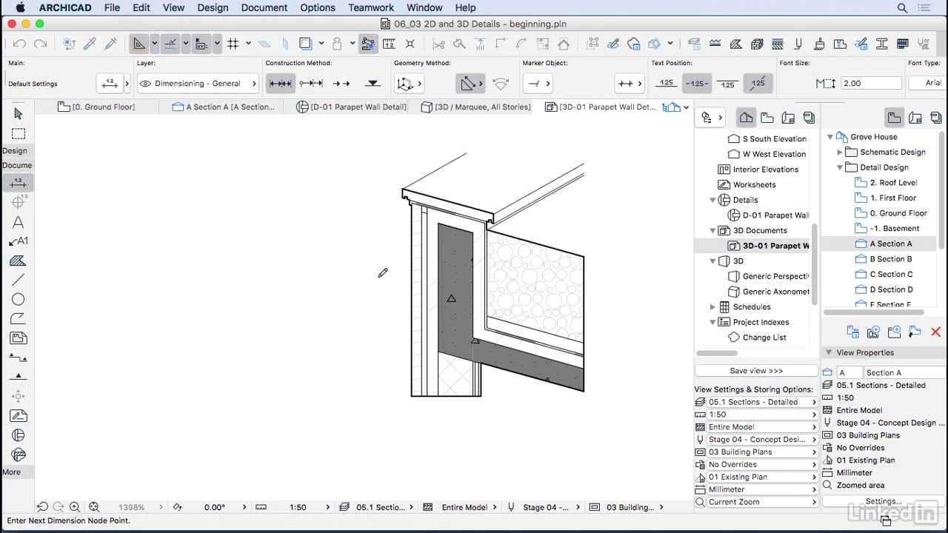
{"action": "double_click", "coordinate": [383, 268]}
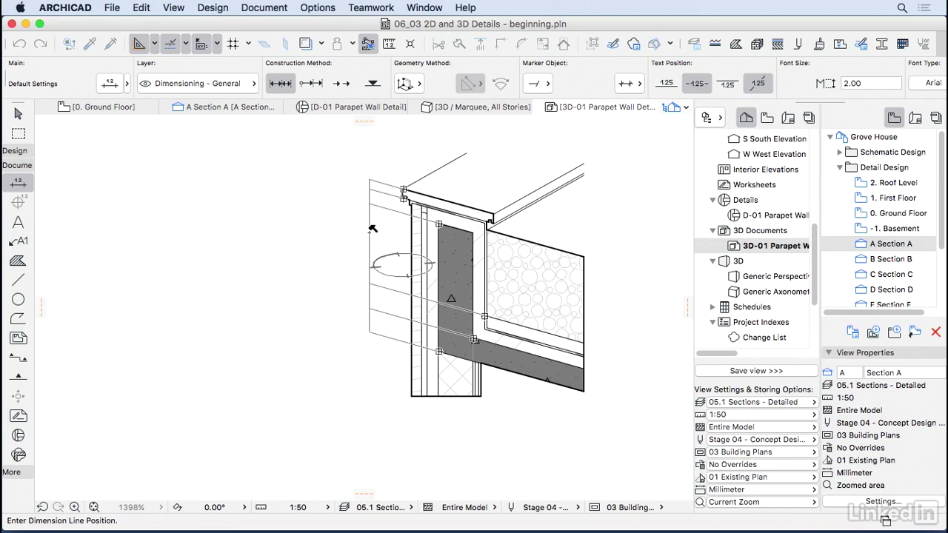
{"action": "left_click", "coordinate": [369, 252]}
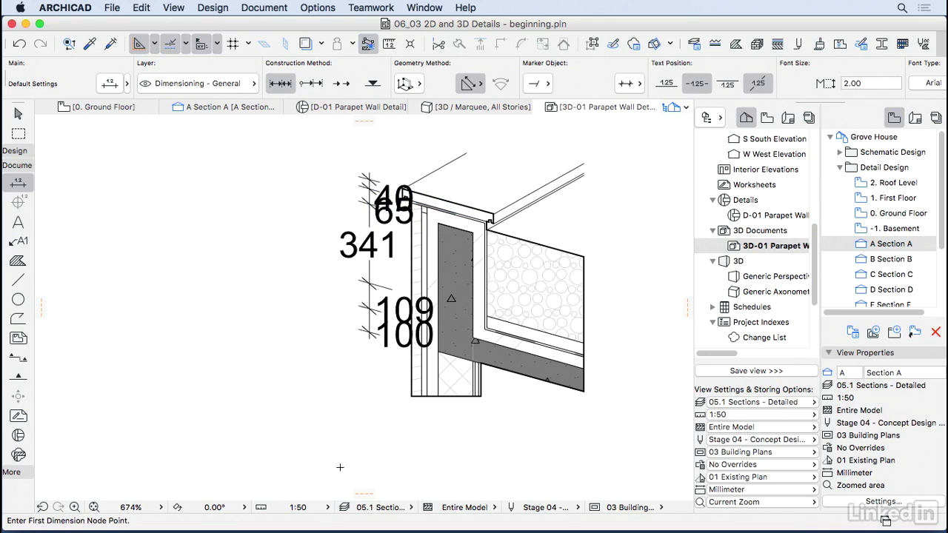
- Set the drawing scale to 1:10
{"action": "left_click", "coordinate": [327, 508]}
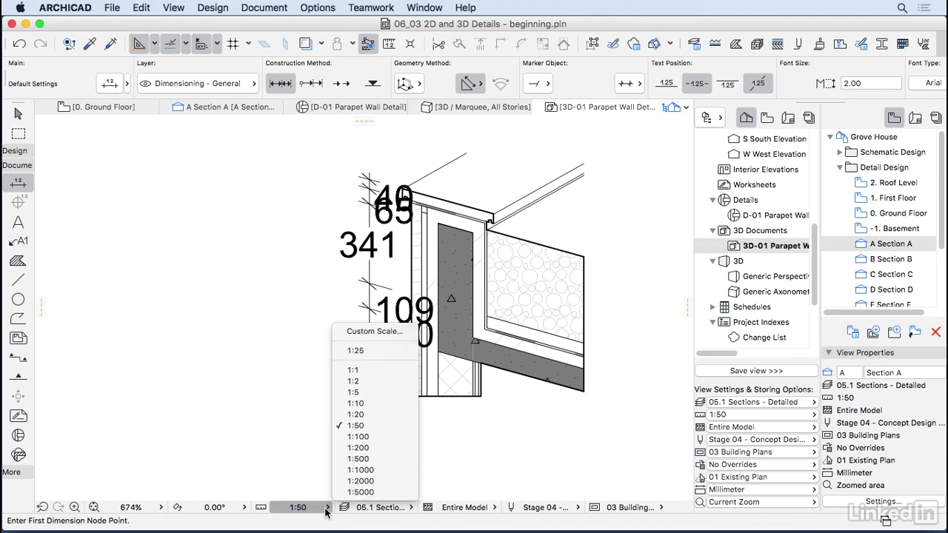
{"action": "left_click", "coordinate": [356, 404]}
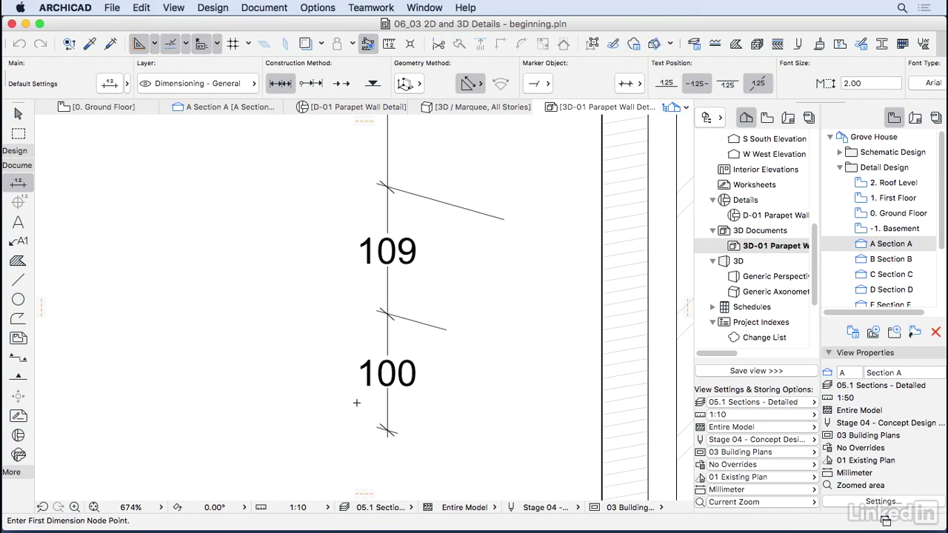
{"action": "scroll", "coordinate": [451, 353], "scroll_direction": "right", "scroll_amount": 5}
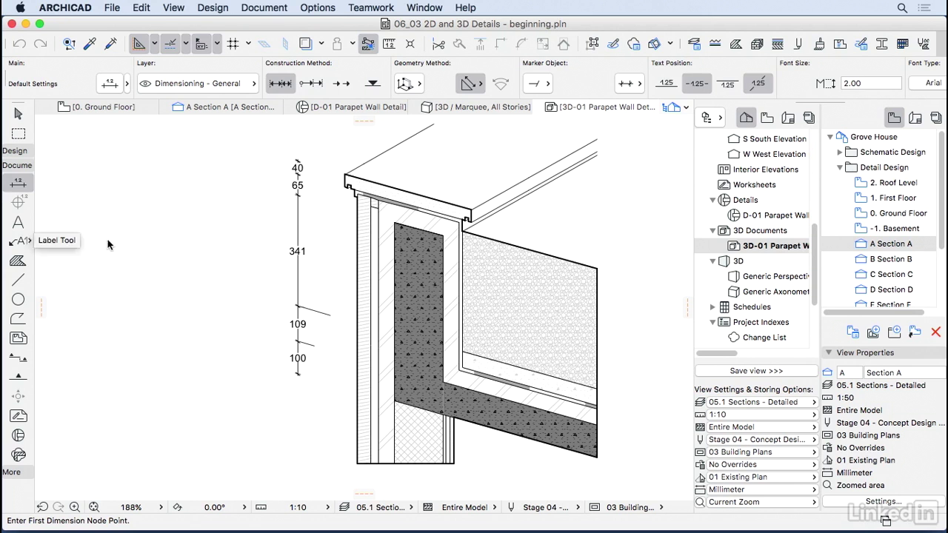
- Label the coping top as 'Stone'
{"action": "left_click", "coordinate": [19, 240]}
{"action": "left_click", "coordinate": [384, 168]}
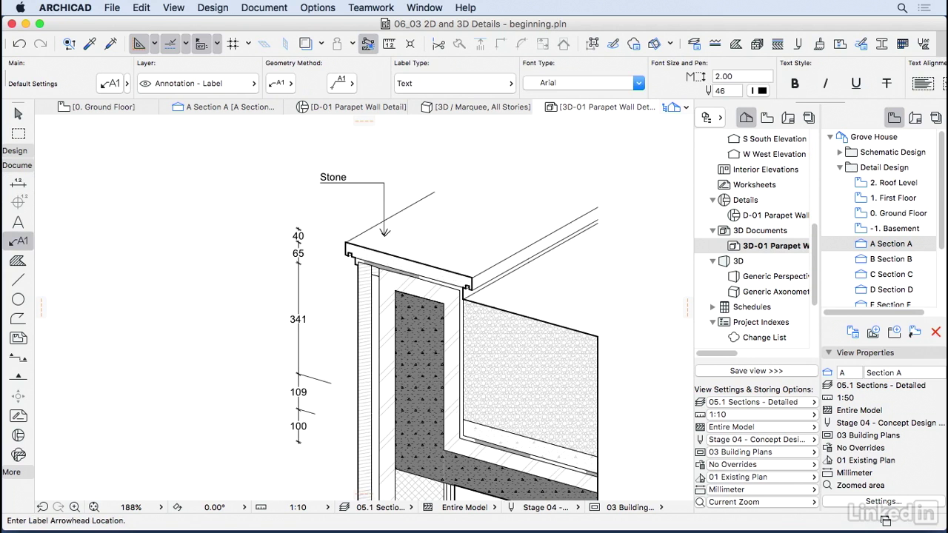
{"action": "key", "text": "Escape"}
{"action": "scroll", "coordinate": [262, 486], "scroll_direction": "down", "scroll_amount": 2}
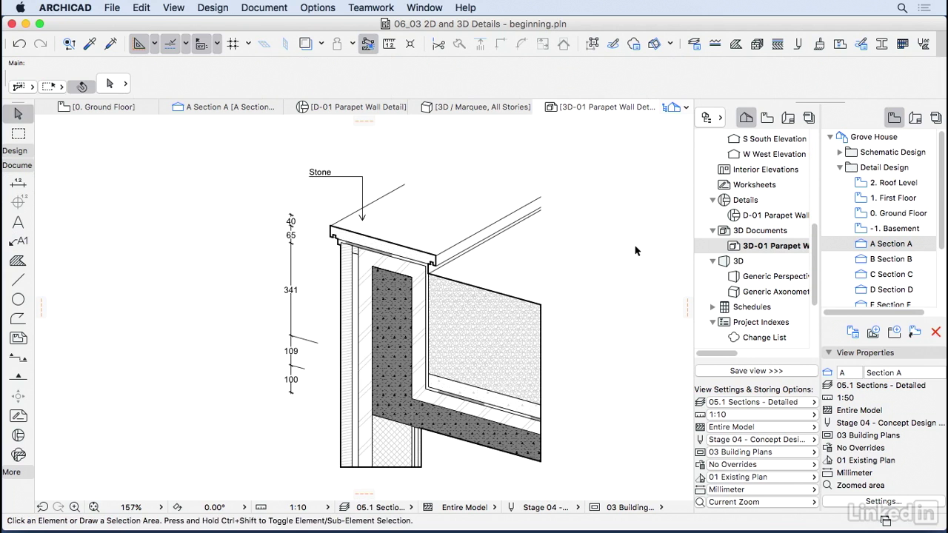
- Create a Sections folder under Detail Design and move sections A–E into it
{"action": "left_click", "coordinate": [871, 168]}
{"action": "left_click", "coordinate": [894, 331]}
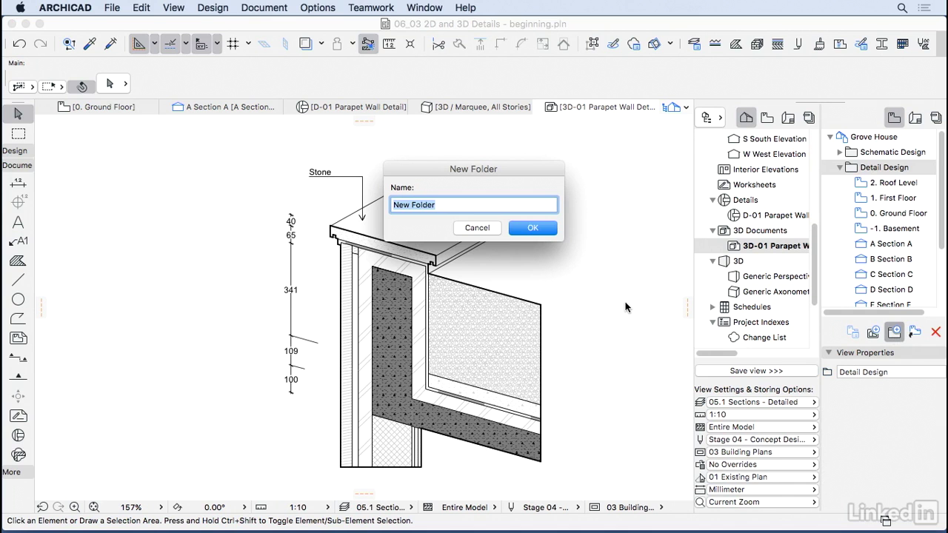
{"action": "type", "text": "Sections"}
{"action": "key", "text": "Return"}
{"action": "left_click", "coordinate": [887, 224]}
{"action": "left_click", "coordinate": [896, 162], "text": "shift"}
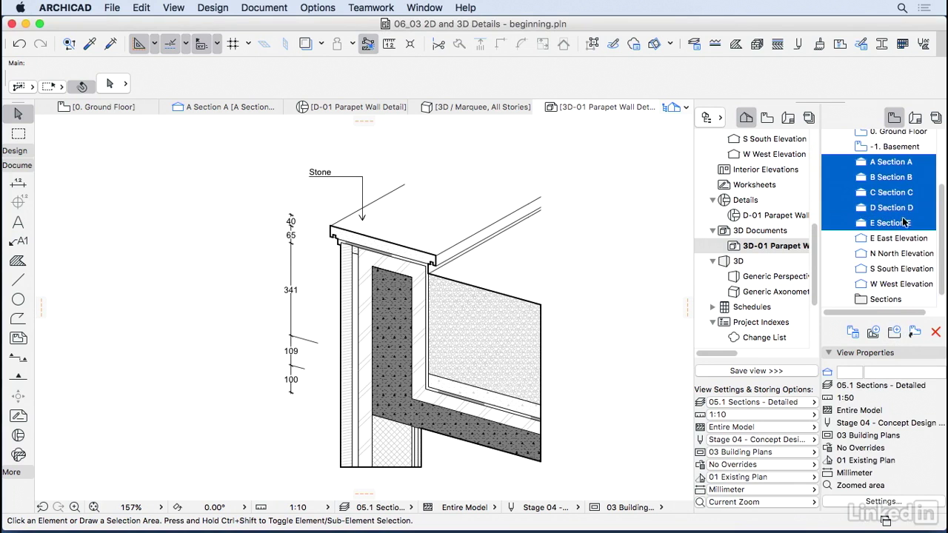
{"action": "left_click_drag", "start_coordinate": [904, 222], "coordinate": [883, 297]}
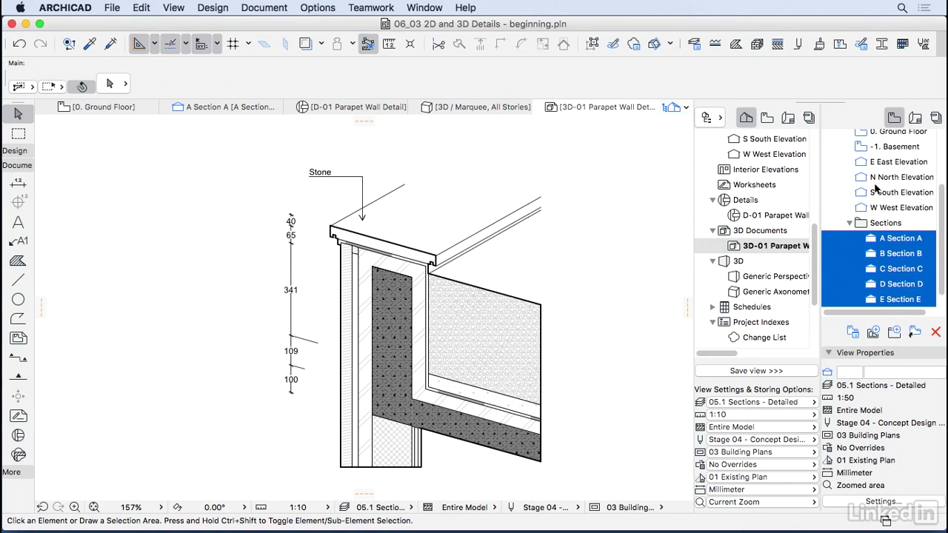
{"action": "scroll", "coordinate": [877, 189], "scroll_direction": "up", "scroll_amount": 3}
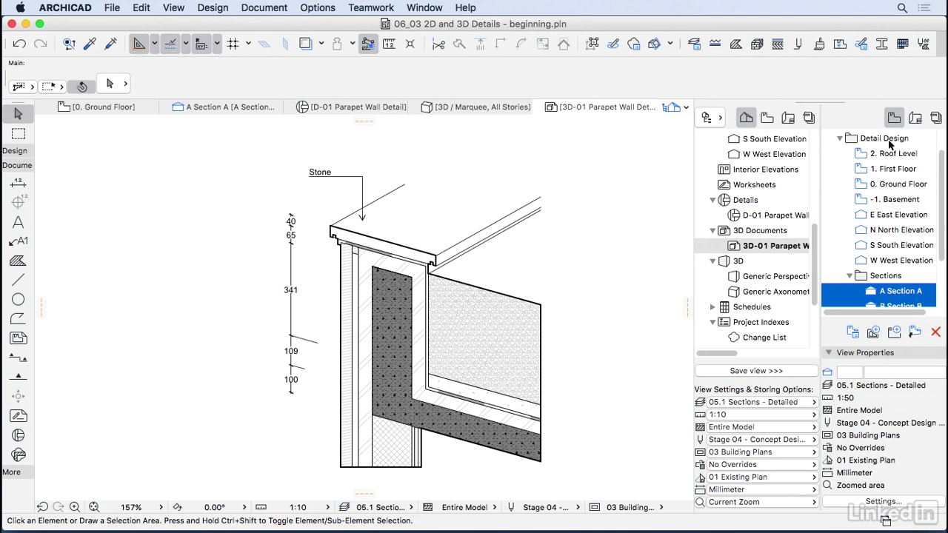
- Create an Elevations folder and move the East, North, South and West elevations into it
{"action": "left_click", "coordinate": [884, 138]}
{"action": "left_click", "coordinate": [894, 332]}
{"action": "type", "text": "E"}
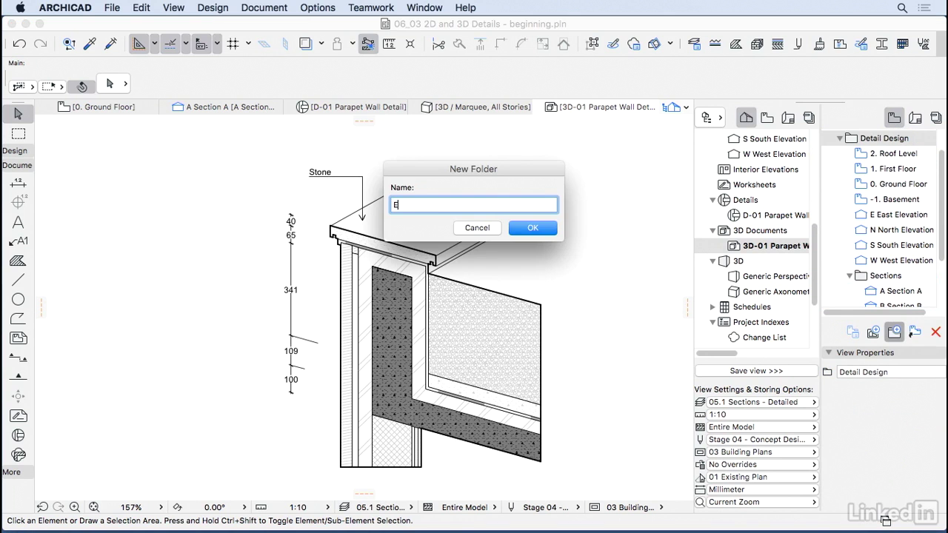
{"action": "type", "text": "levations"}
{"action": "key", "text": "Return"}
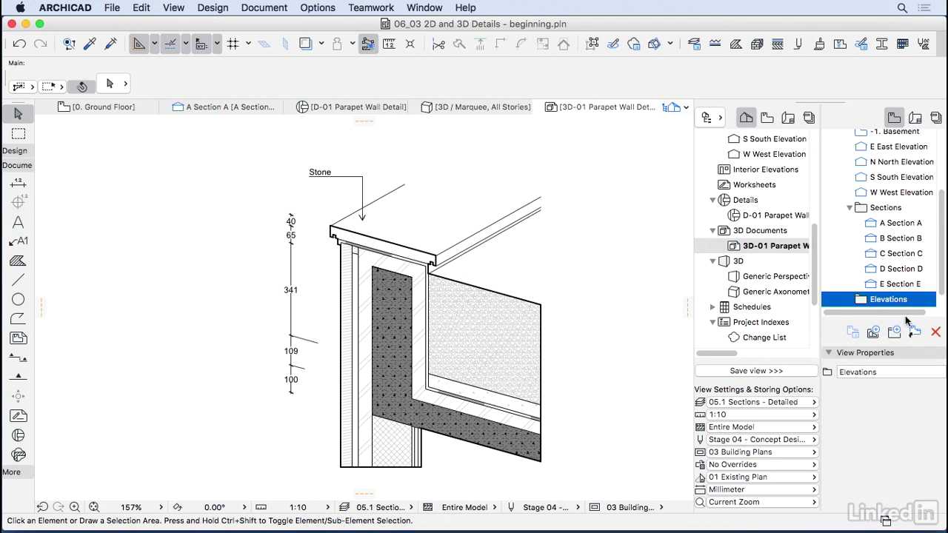
{"action": "left_click", "coordinate": [899, 194]}
{"action": "left_click", "coordinate": [886, 147], "text": "shift"}
{"action": "left_click_drag", "start_coordinate": [885, 147], "coordinate": [884, 300]}
{"action": "scroll", "coordinate": [888, 259], "scroll_direction": "up", "scroll_amount": 1}
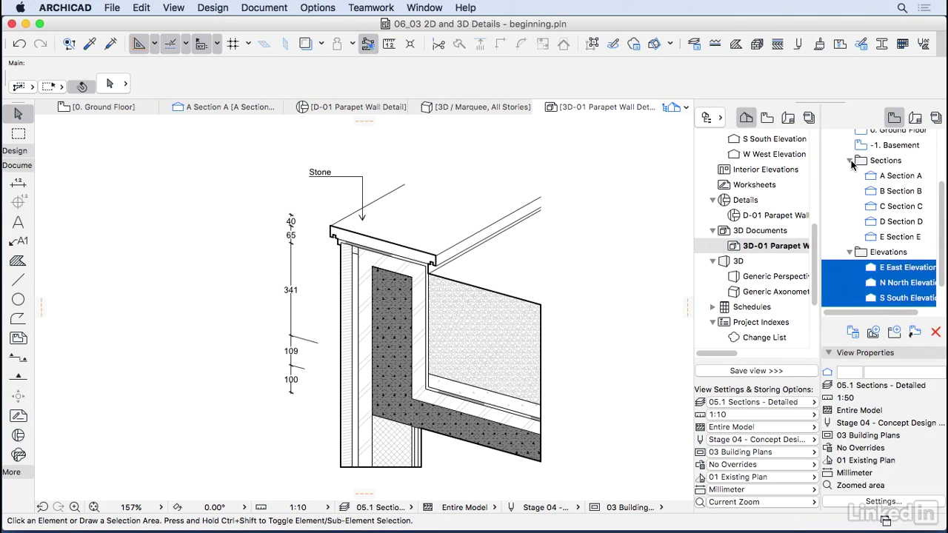
- Collapse the Sections and Elevations folders and add a Details folder under Detail Design
{"action": "left_click", "coordinate": [850, 160]}
{"action": "left_click", "coordinate": [858, 164]}
{"action": "left_click", "coordinate": [895, 332]}
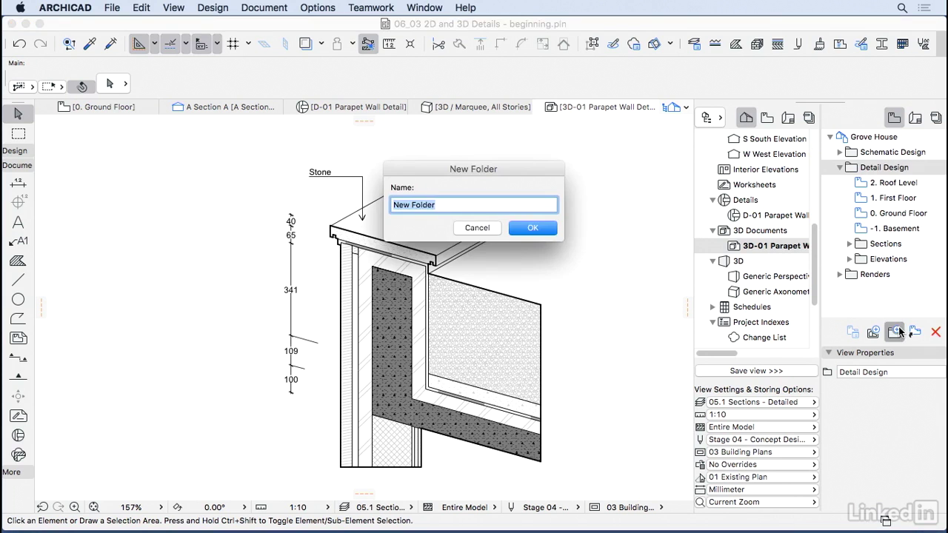
{"action": "type", "text": "Details"}
{"action": "key", "text": "Return"}
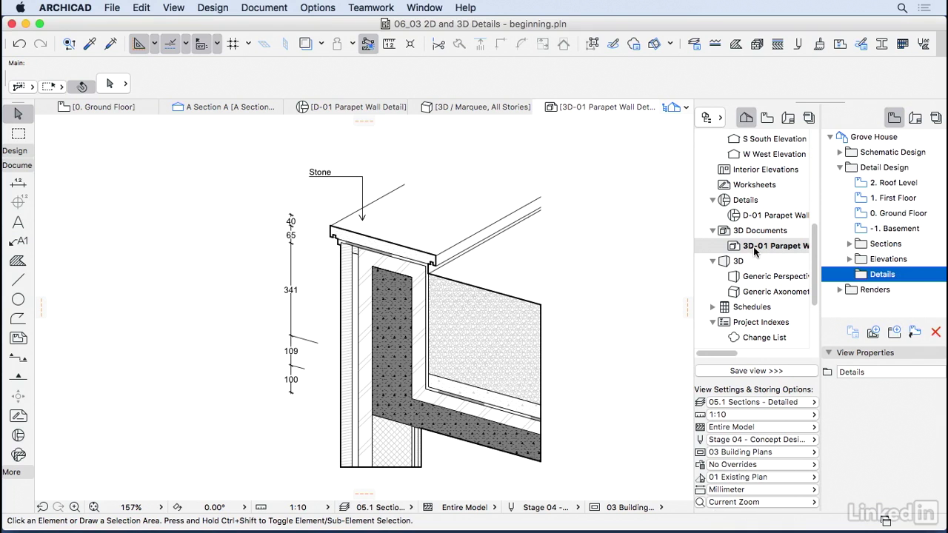
- Drag 3D-01 and the D-01 Parapet Wall Detail drawing into the Details folder
{"action": "left_click_drag", "start_coordinate": [753, 247], "coordinate": [867, 277]}
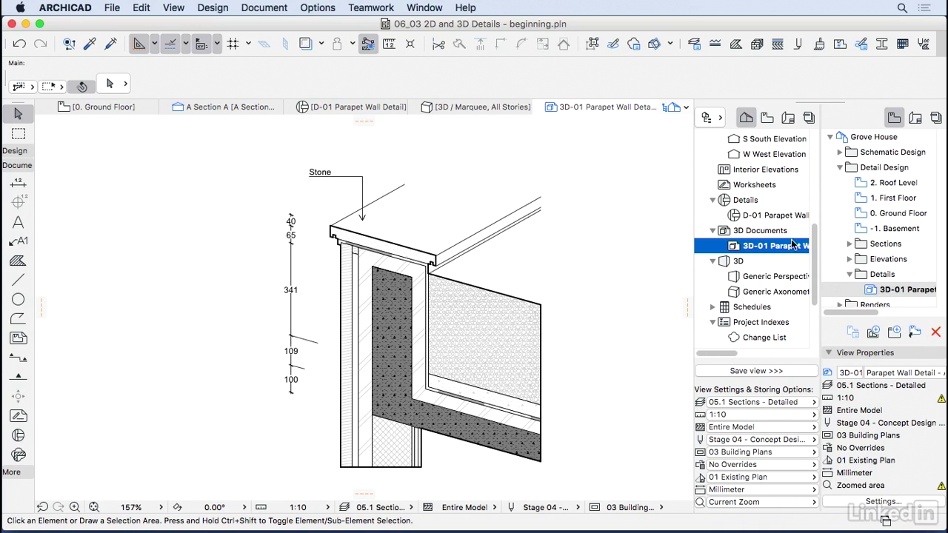
{"action": "left_click", "coordinate": [367, 108]}
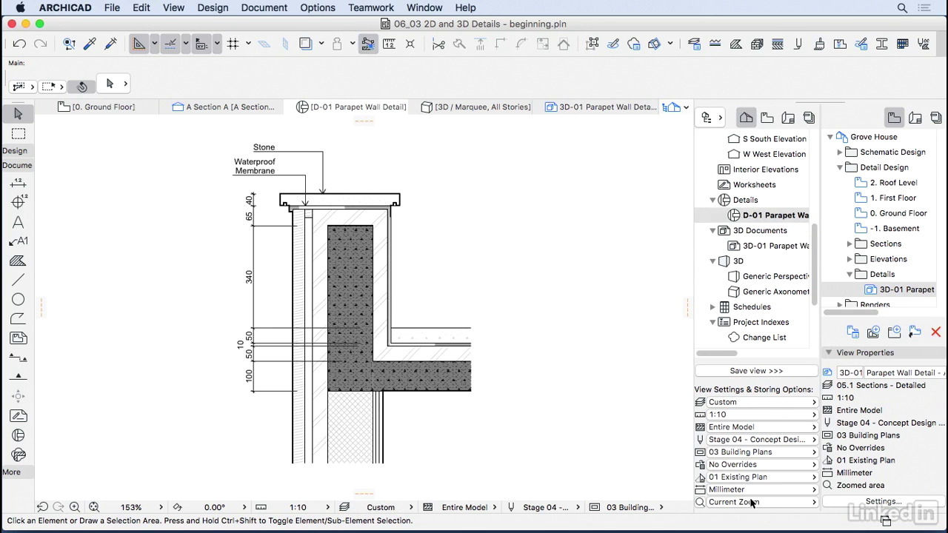
{"action": "left_click_drag", "start_coordinate": [762, 215], "coordinate": [880, 278]}
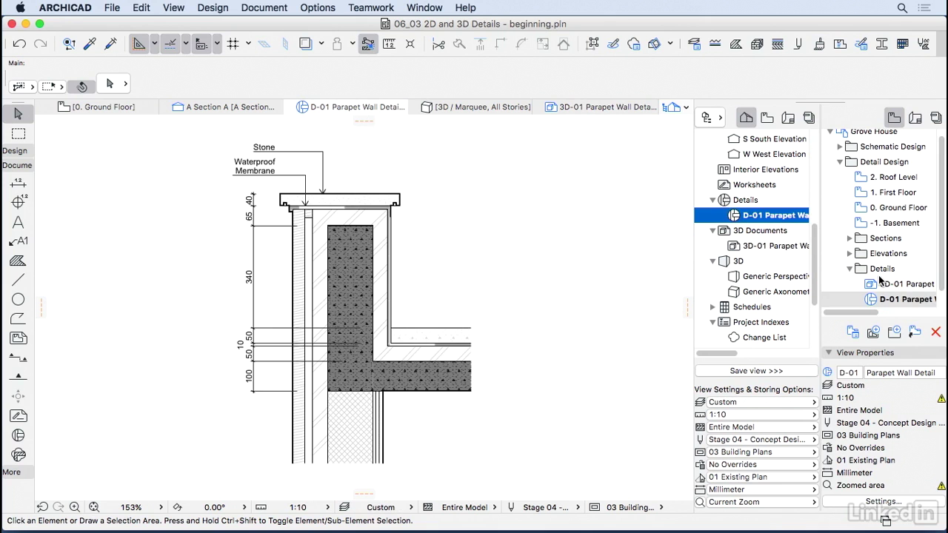